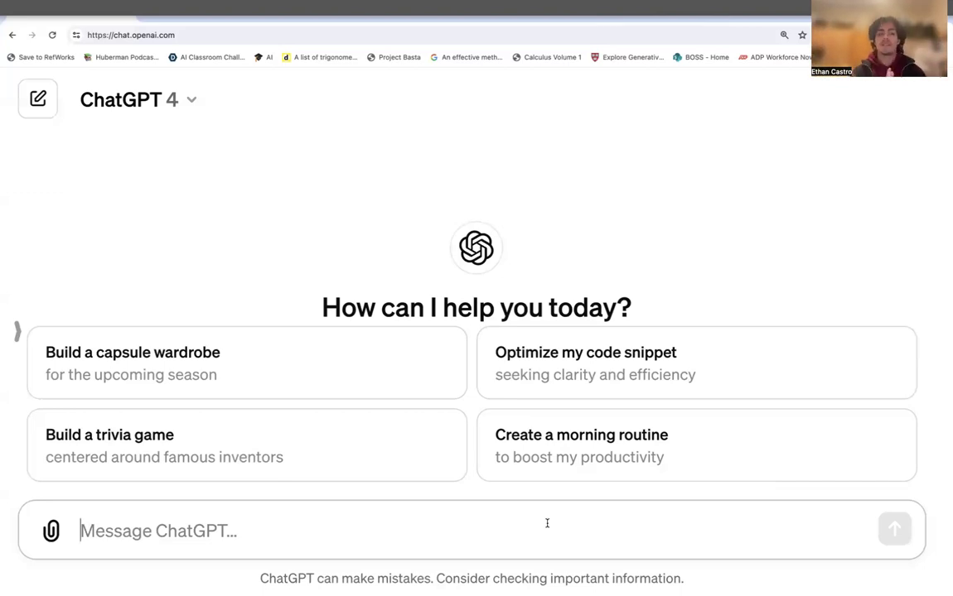
Step: Begin the message with the role section "[Role: you are my professor. My psych professor.]"
type("[Role")
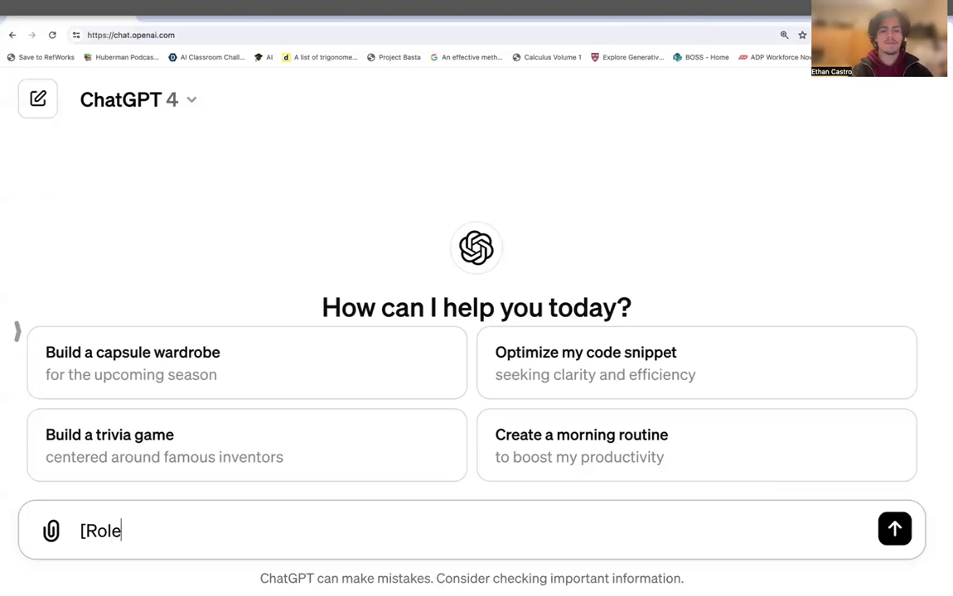
type(": y")
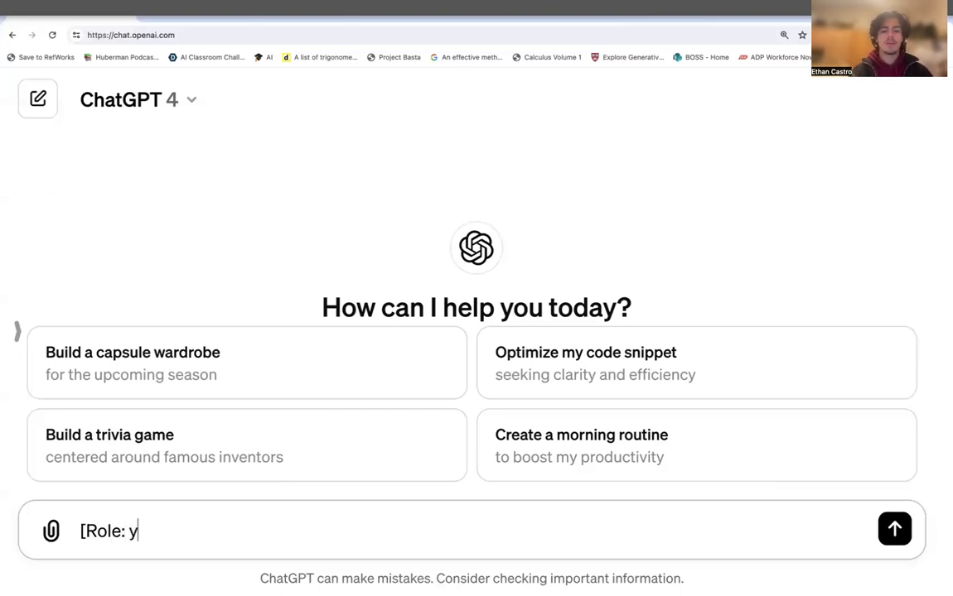
type("ou are my profes")
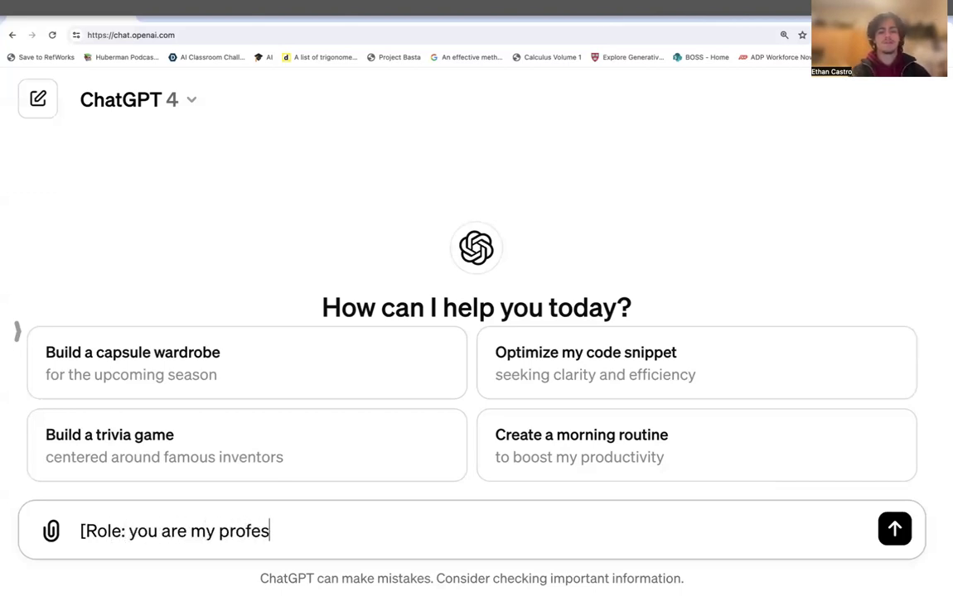
type("sor. My psy")
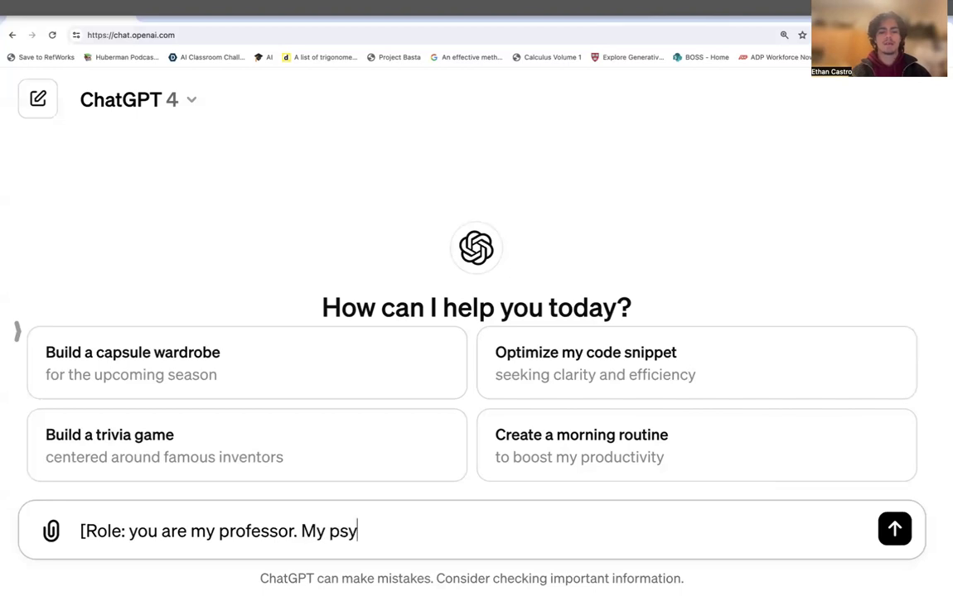
type("ch professor")
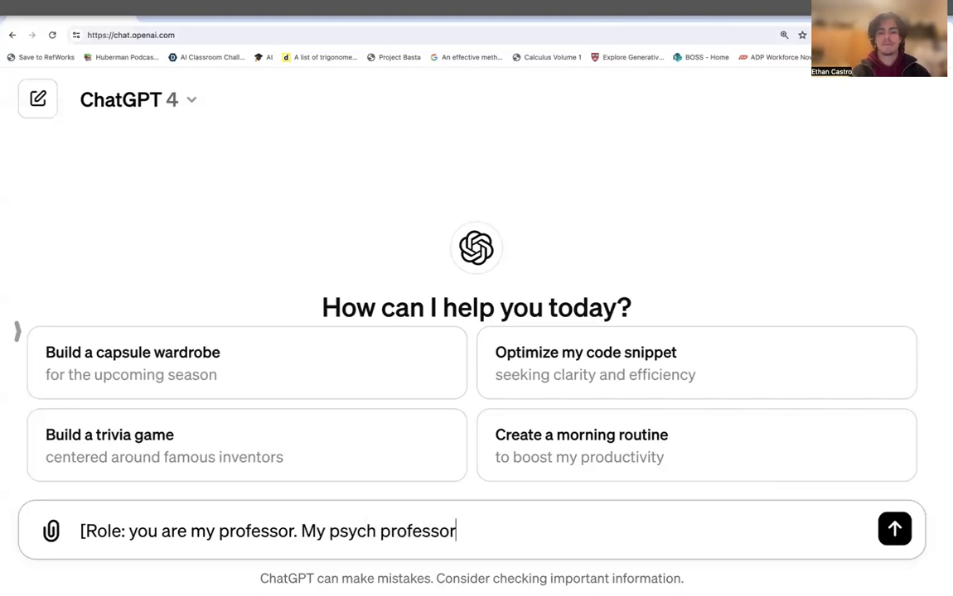
type(".] ")
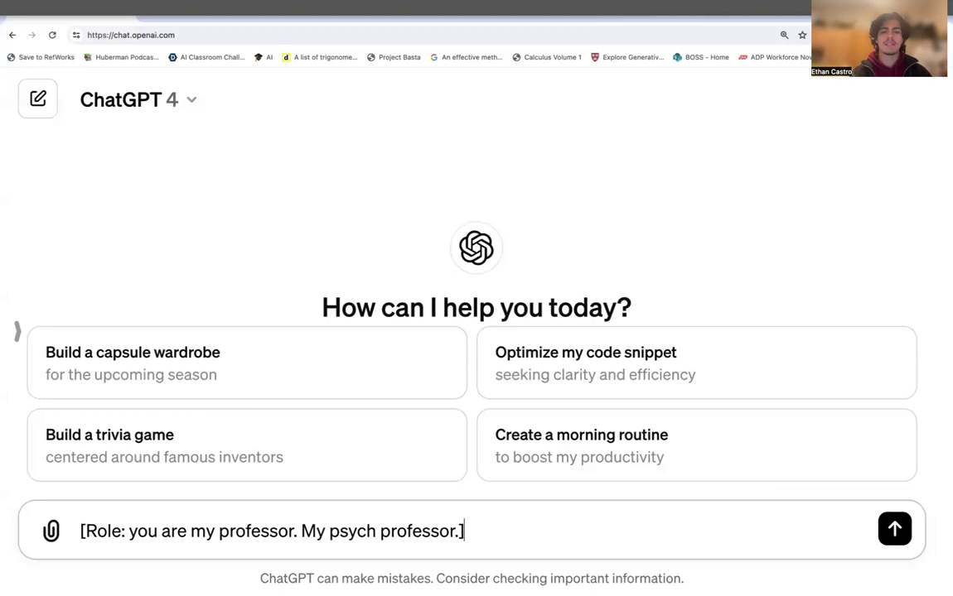
Step: Add the self-description section "[Yourself: I am a 35 year old student, going back to college.]" to the message
type("[")
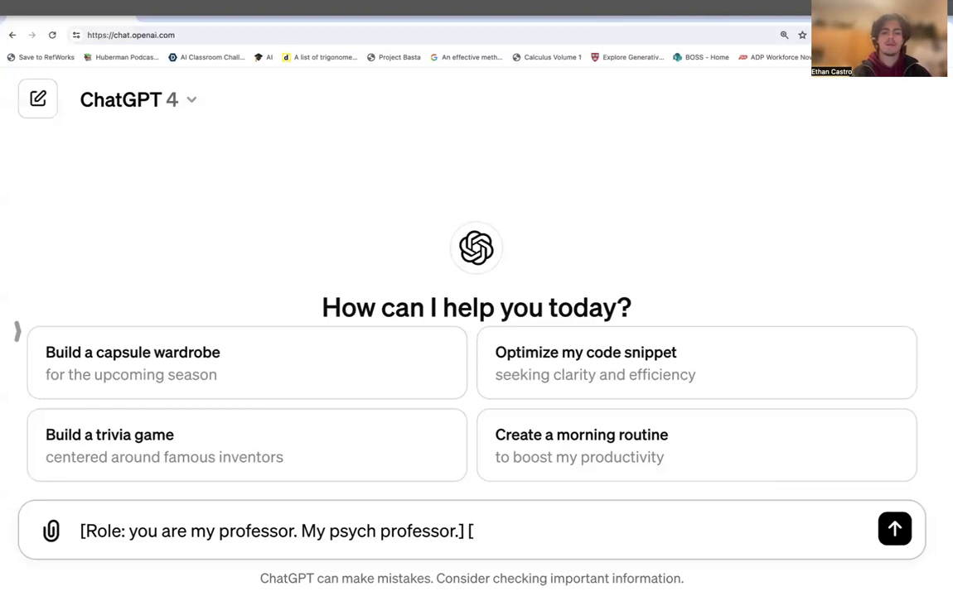
type("Ta")
key("BackSpace")
key("BackSpace")
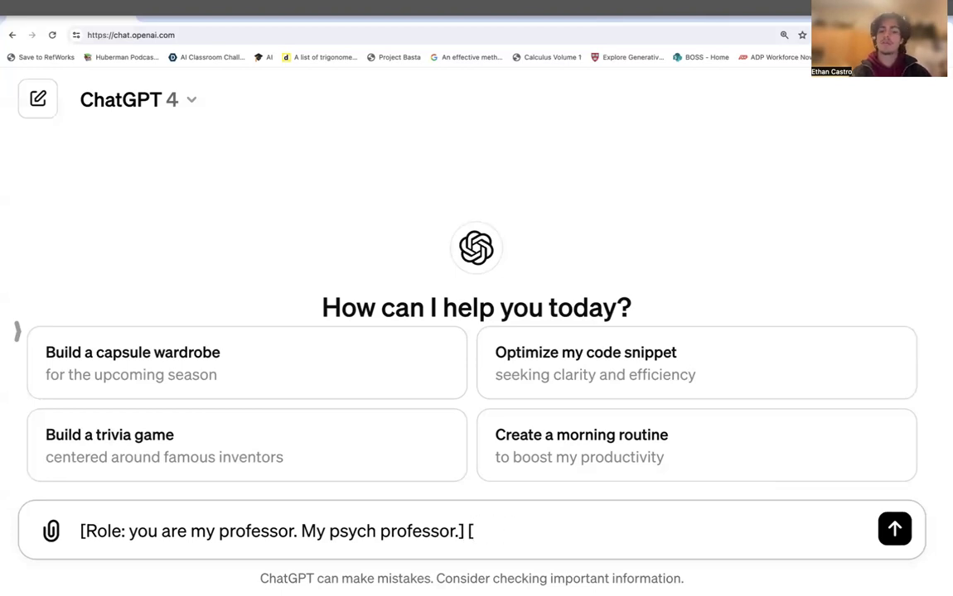
type("Yourslef")
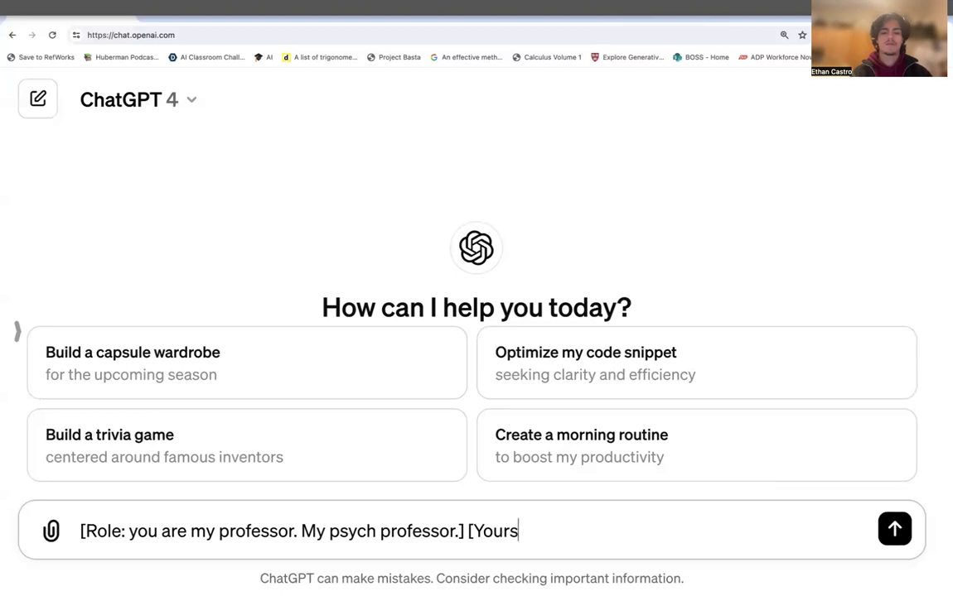
key("BackSpace")
key("BackSpace")
key("BackSpace")
type("elf: I a")
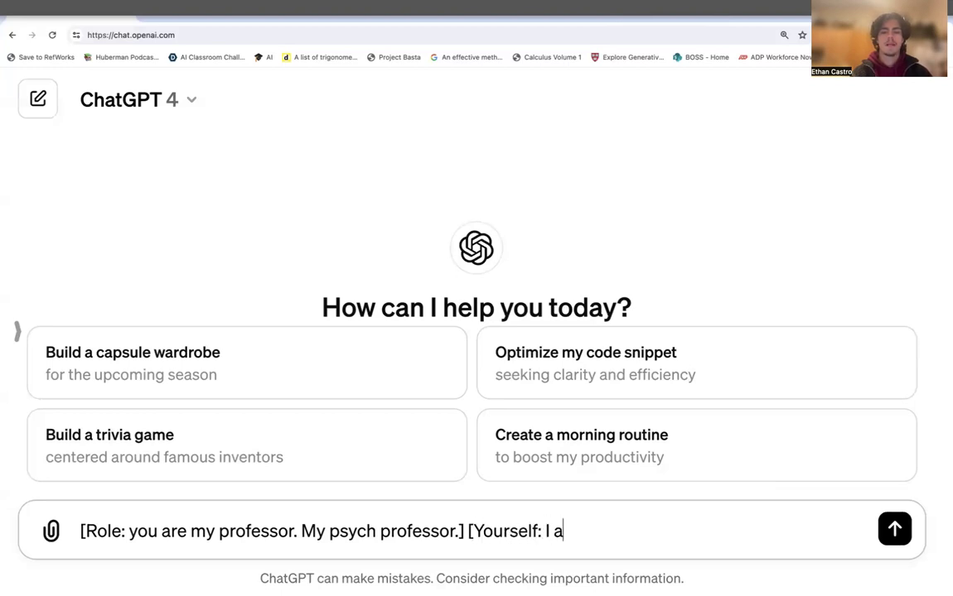
type("m a 35 yea")
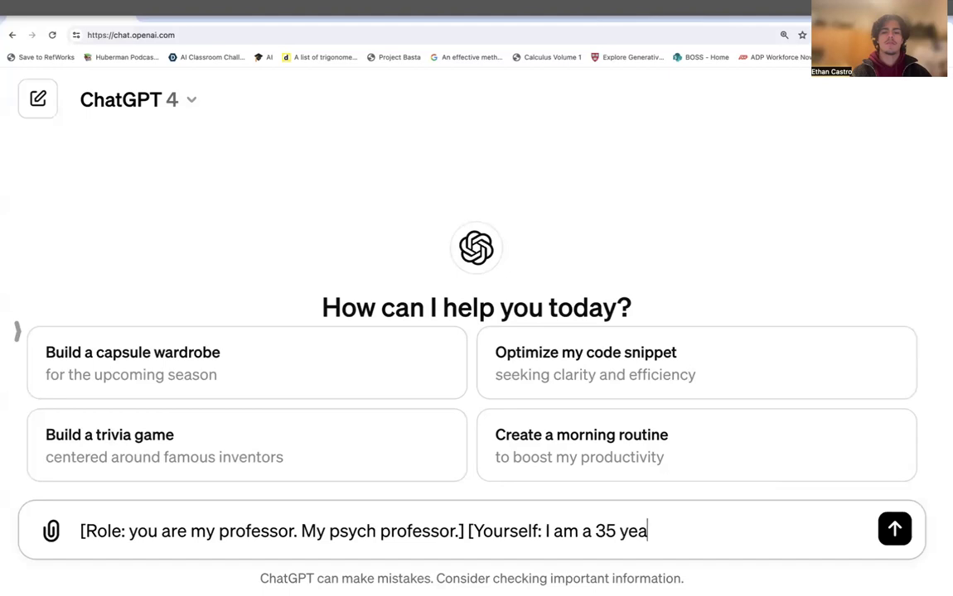
type("r old student, gio")
key("BackSpace")
key("BackSpace")
key("BackSpace")
type("going ot")
key("BackSpace")
key("BackSpace")
type("back to college")
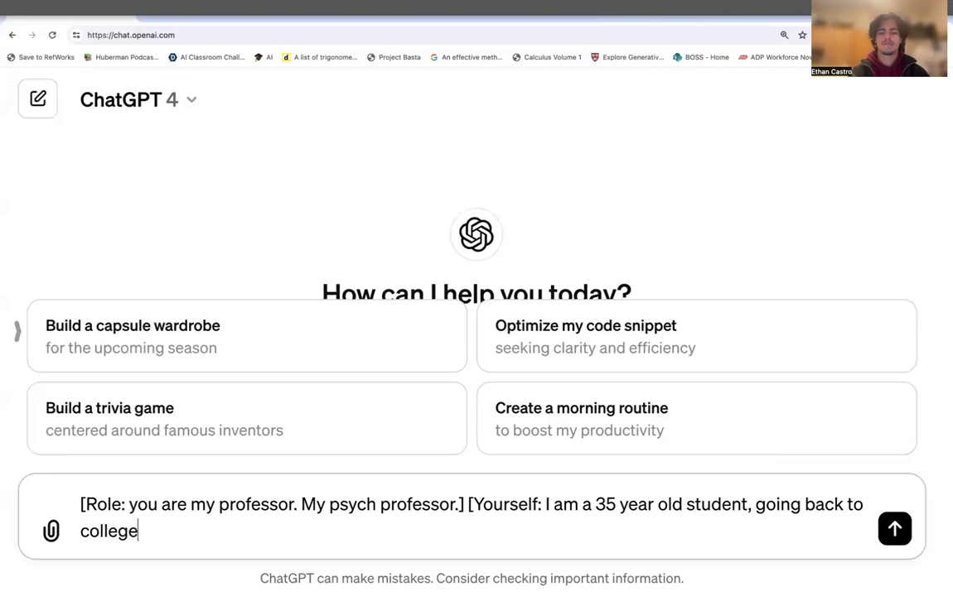
type(".] [T")
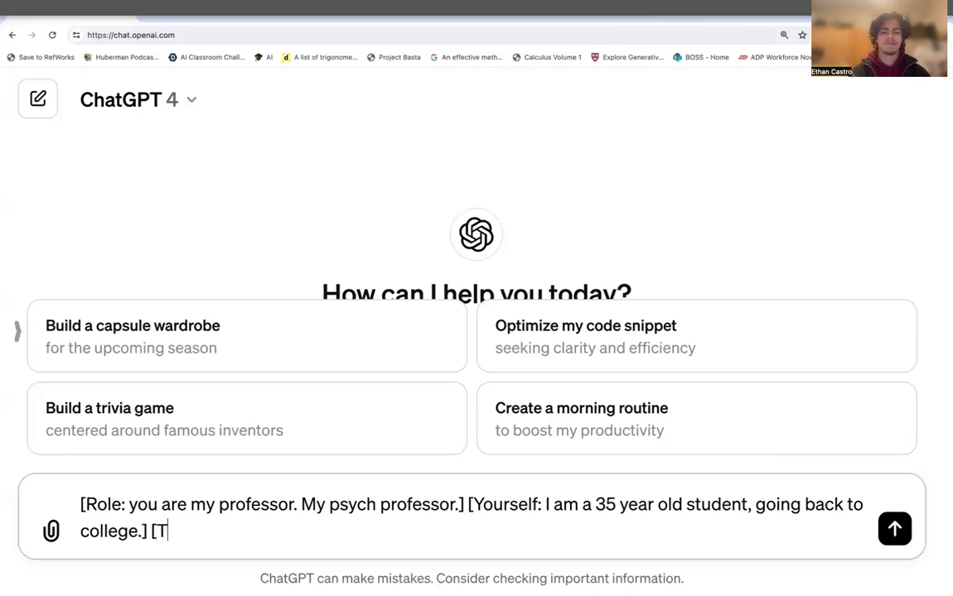
Step: Add the opening of the task section, "[Task: I need help understanding BF Skinner's experiments."
type("ask: I need helkp")
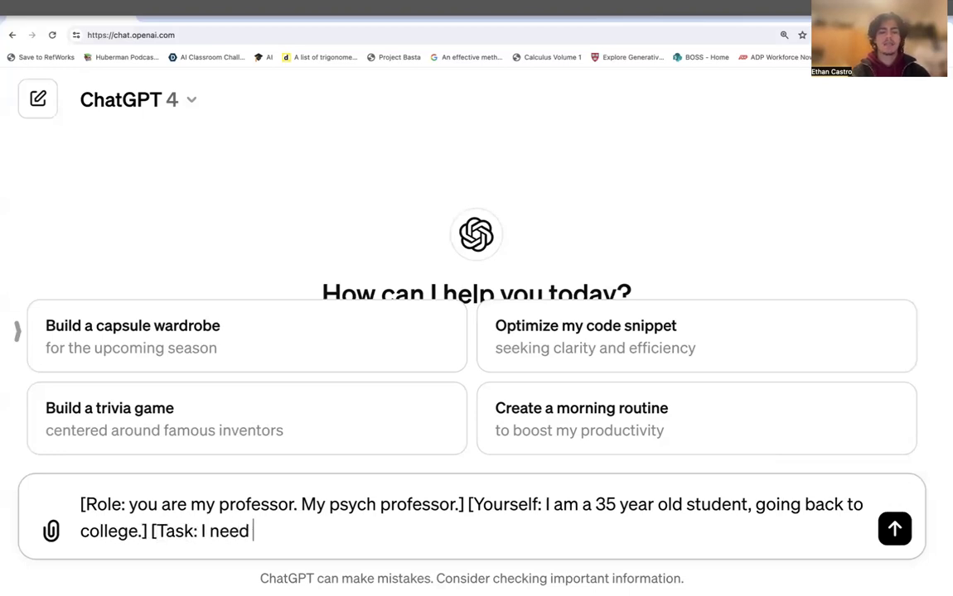
key("BackSpace")
key("BackSpace")
type("p understanding ")
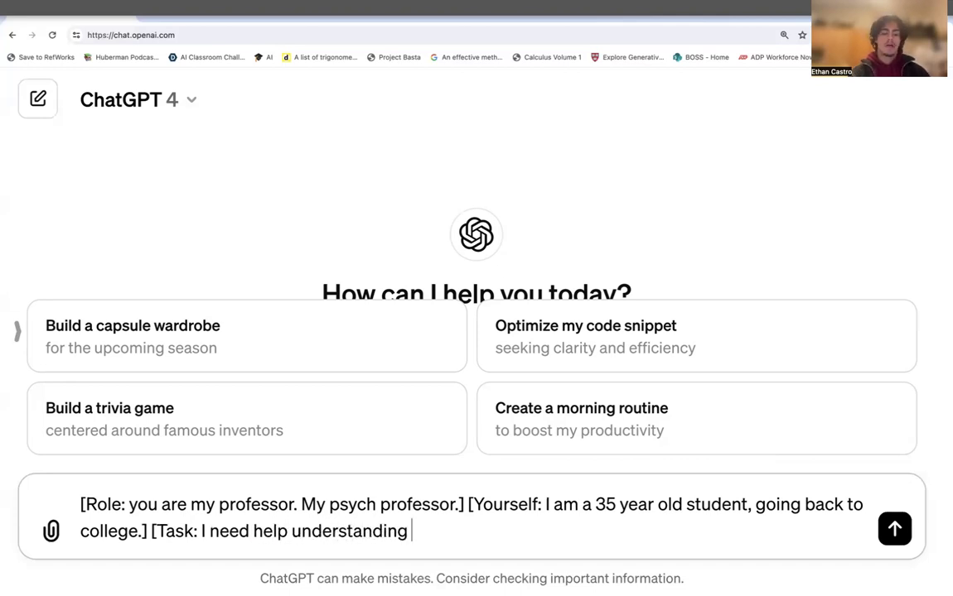
type("BF Skinners")
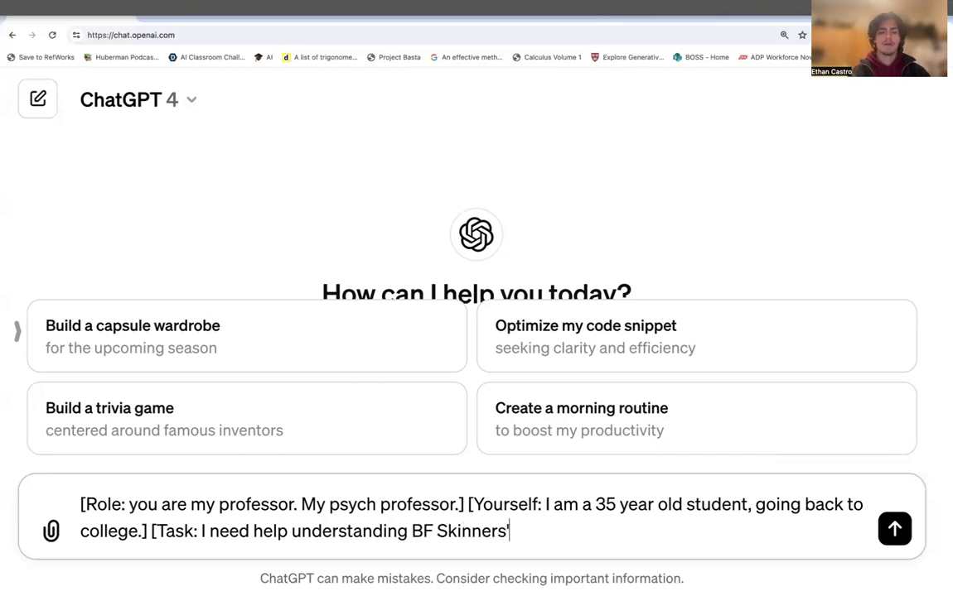
key("BackSpace")
type("'s experimen")
key("BackSpace")
type("ents. I ")
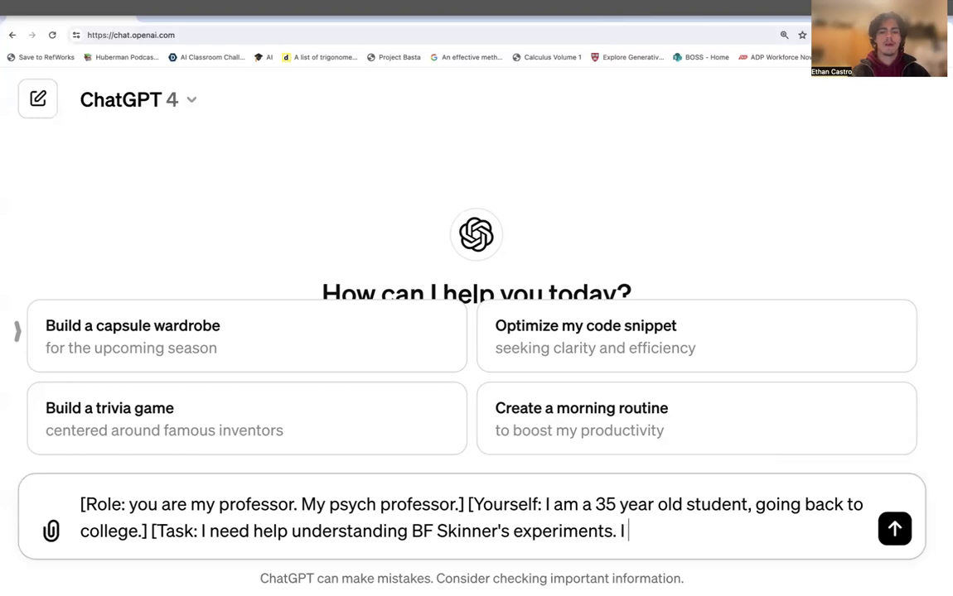
Step: Complete the task with "I need you to explain it to someone who hasn't been in school for 17 years.]" and send the message
type("need you to exp")
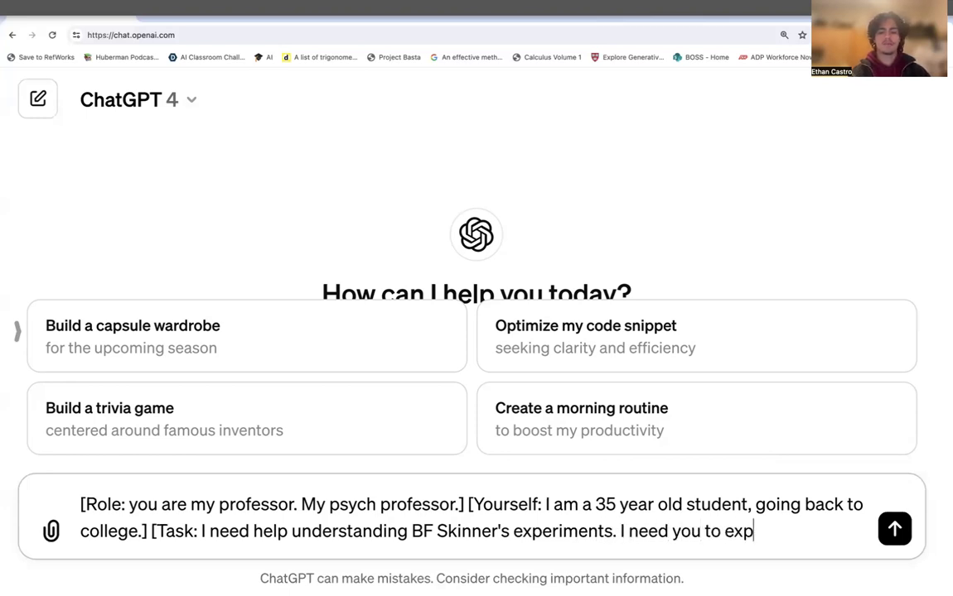
type("lain it to some")
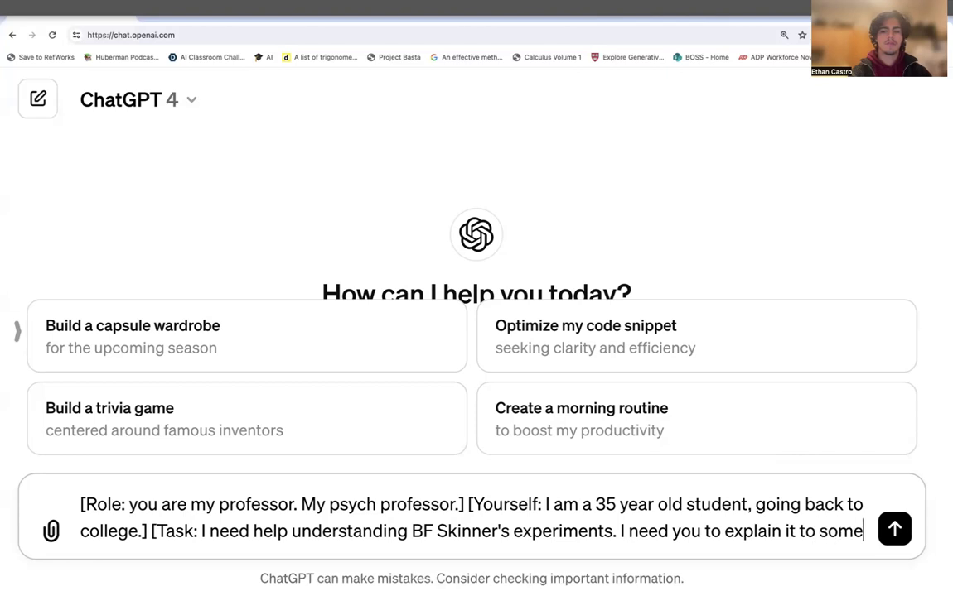
type("one who hasn't be")
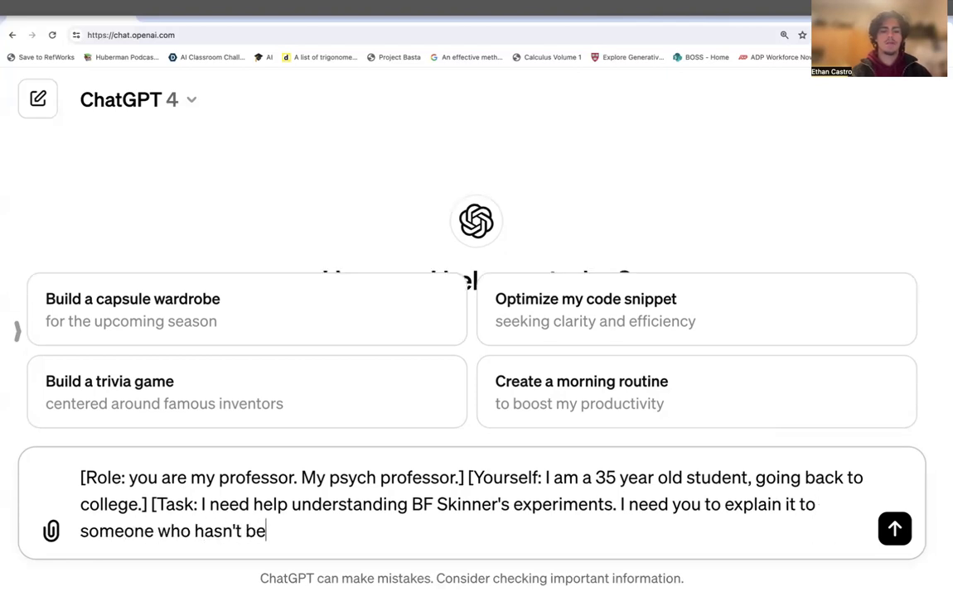
type("en in school for ")
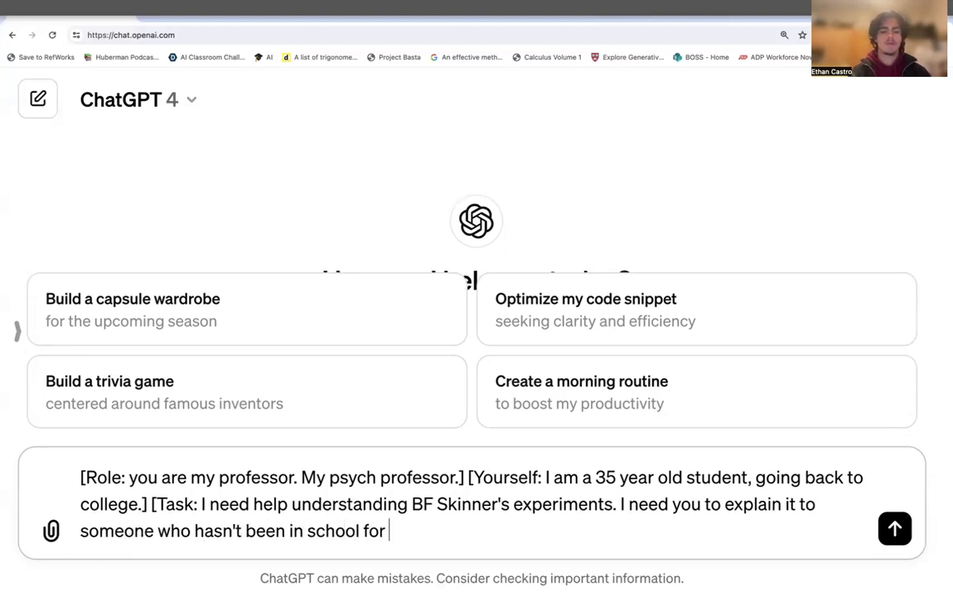
type("17 years.")
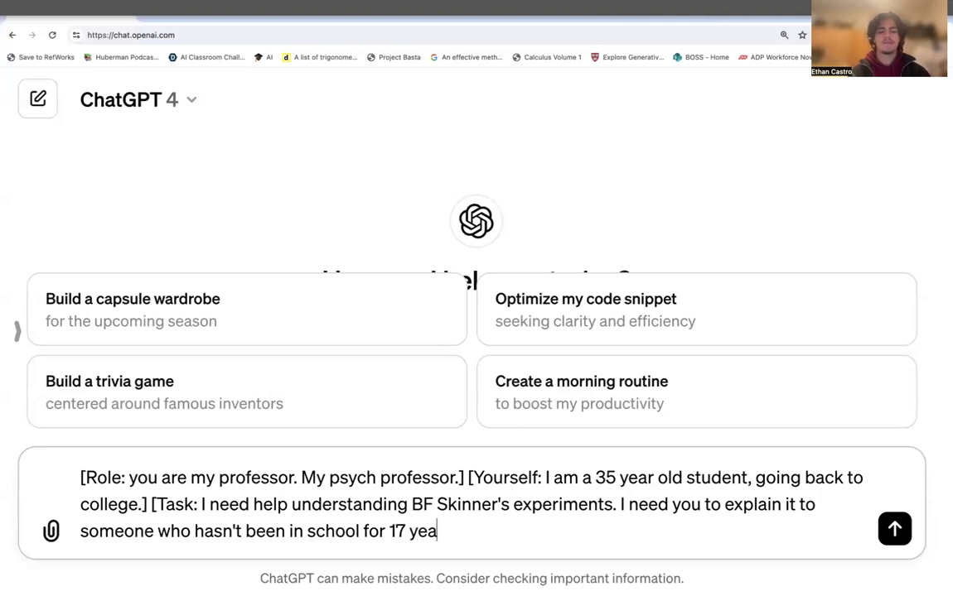
key("BackSpace")
type("]")
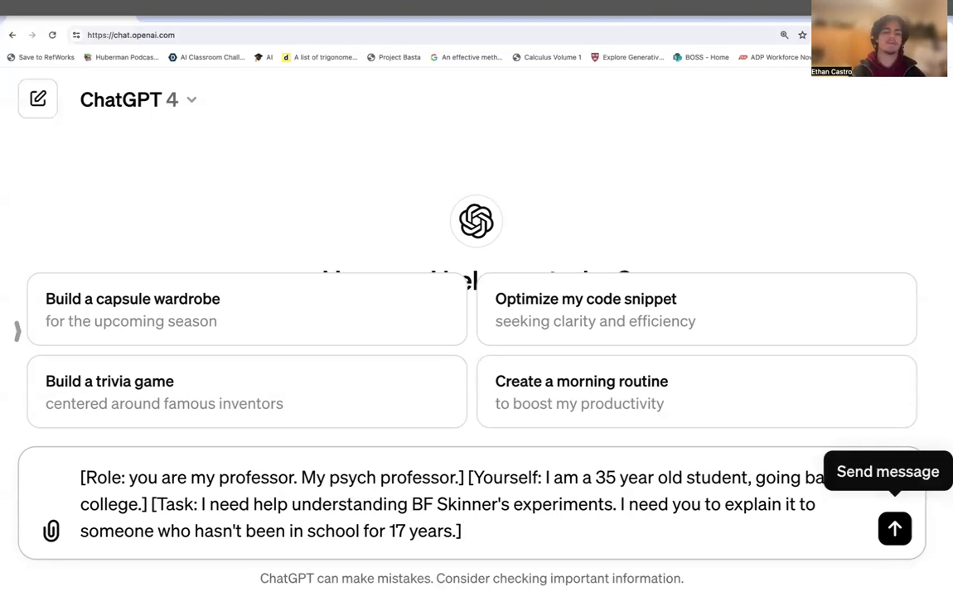
key("shift+Return")
left_click(894, 528)
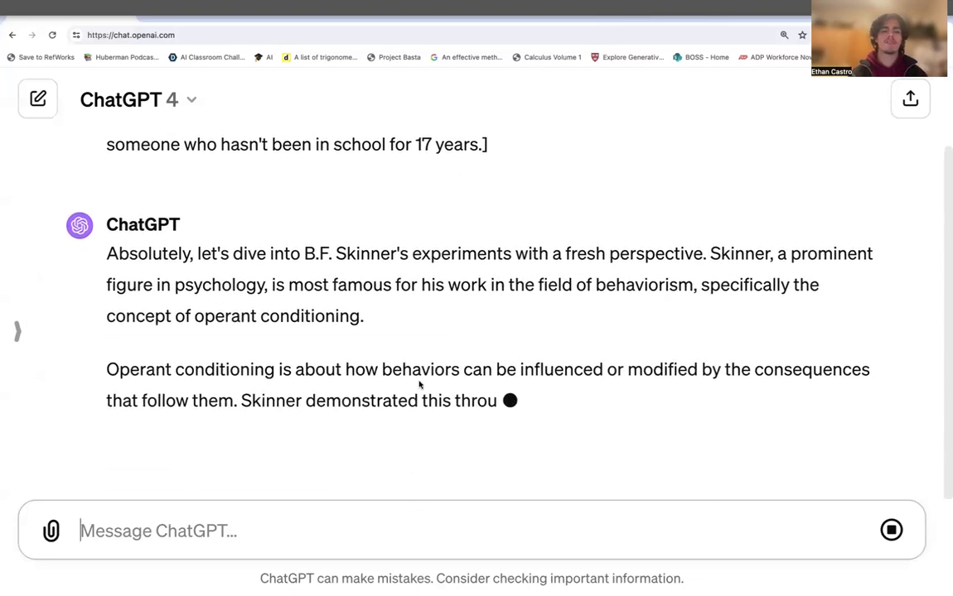
Step: Review the bracketed role, yourself and task sections of the sent prompt alongside the response being generated
scroll(379, 441, "up", 3)
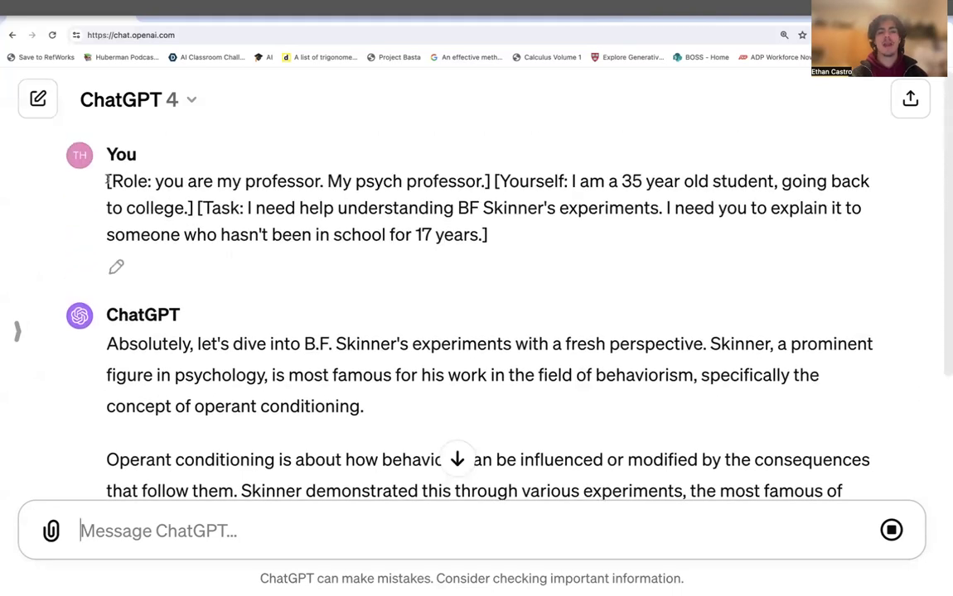
left_click_drag(148, 180, 108, 181)
left_click(248, 208)
scroll(240, 337, "down", 5)
left_click(233, 508)
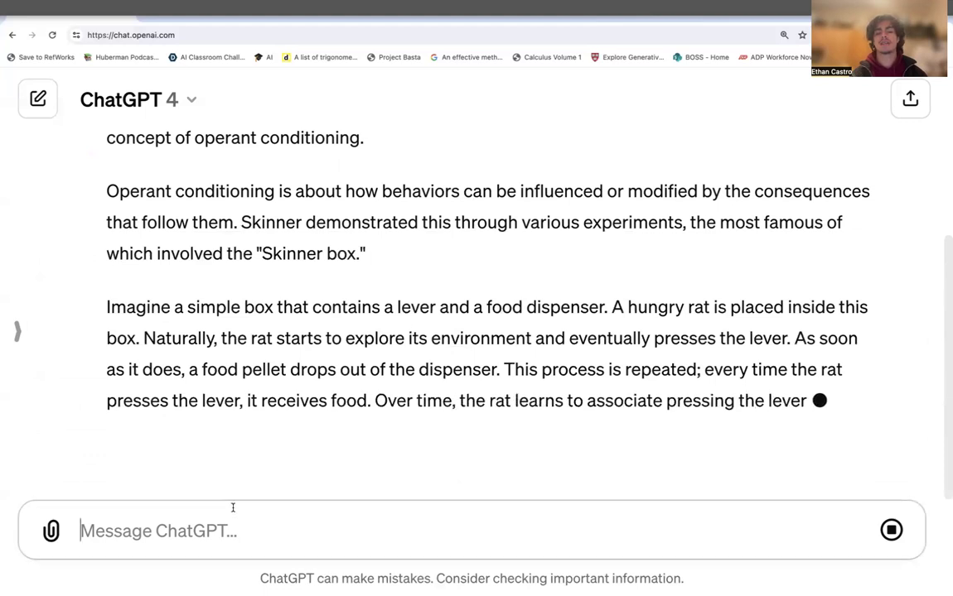
scroll(502, 278, "up", 5)
scroll(502, 278, "down", 10)
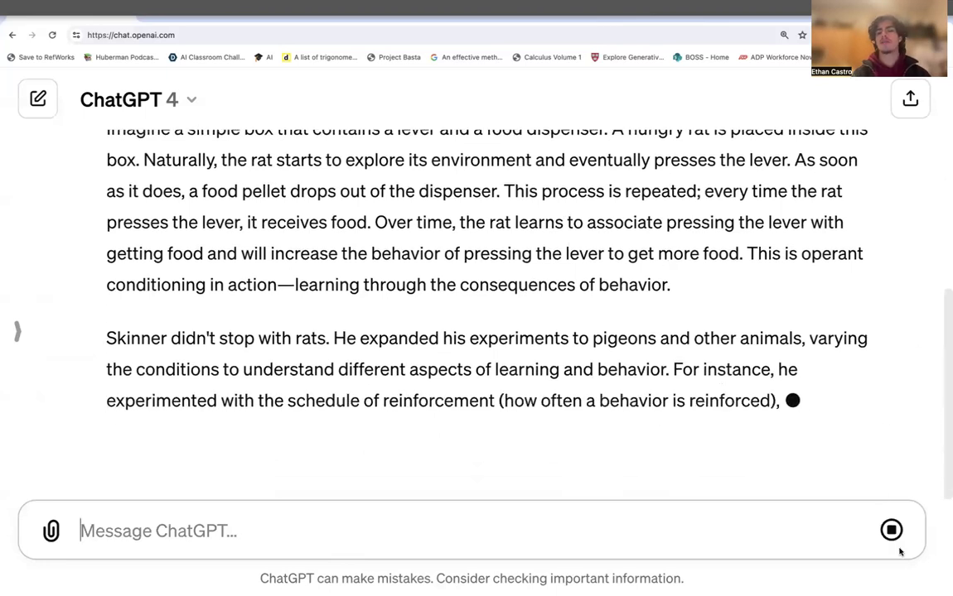
Step: Read the explanation of operant conditioning and the Skinner box through to the end of the response
scroll(8, 305, "up", 3)
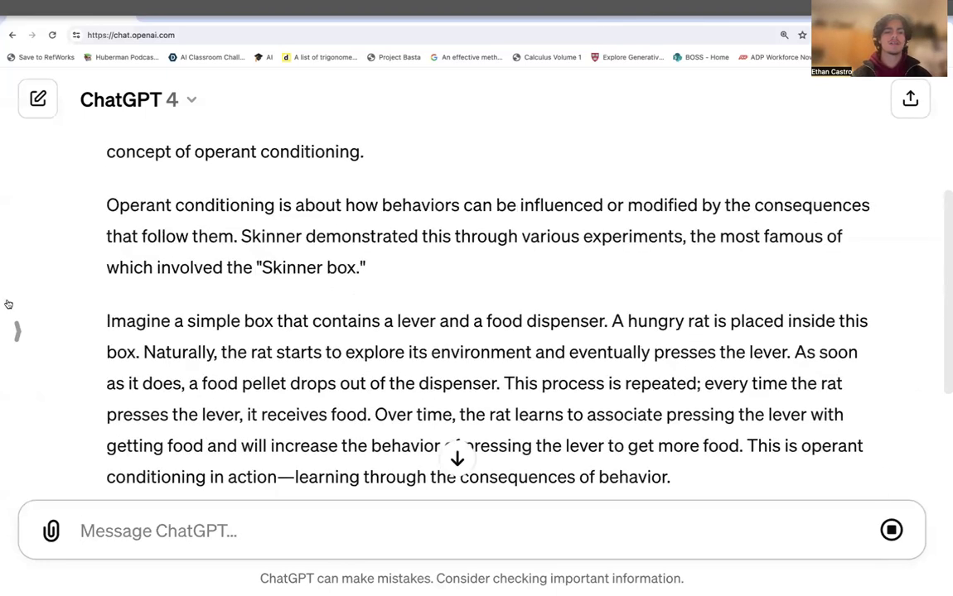
scroll(8, 305, "up", 2)
left_click_drag(106, 207, 623, 237)
left_click(564, 208)
left_click_drag(704, 207, 621, 266)
left_click(620, 266)
scroll(429, 439, "down", 5)
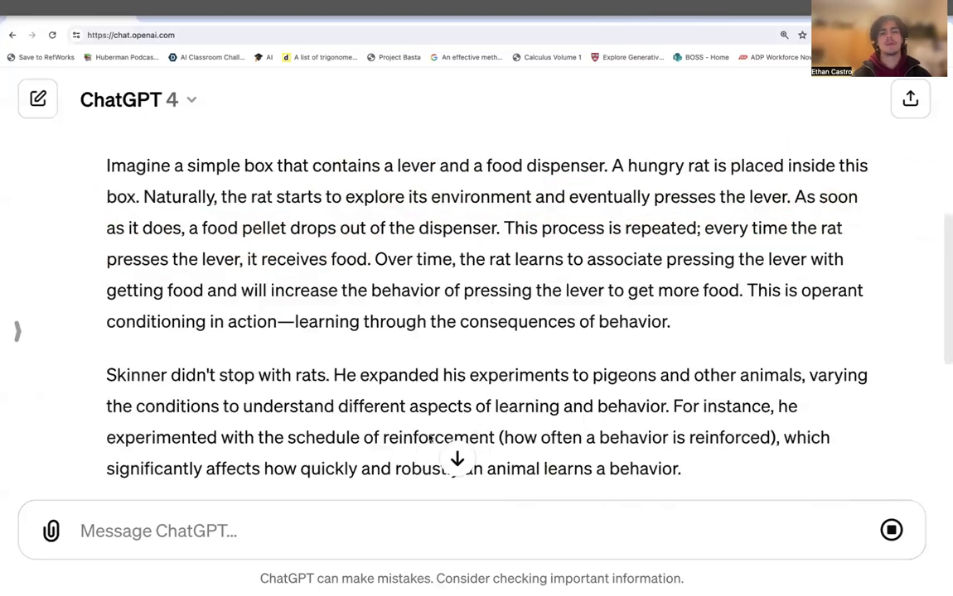
scroll(430, 439, "down", 10)
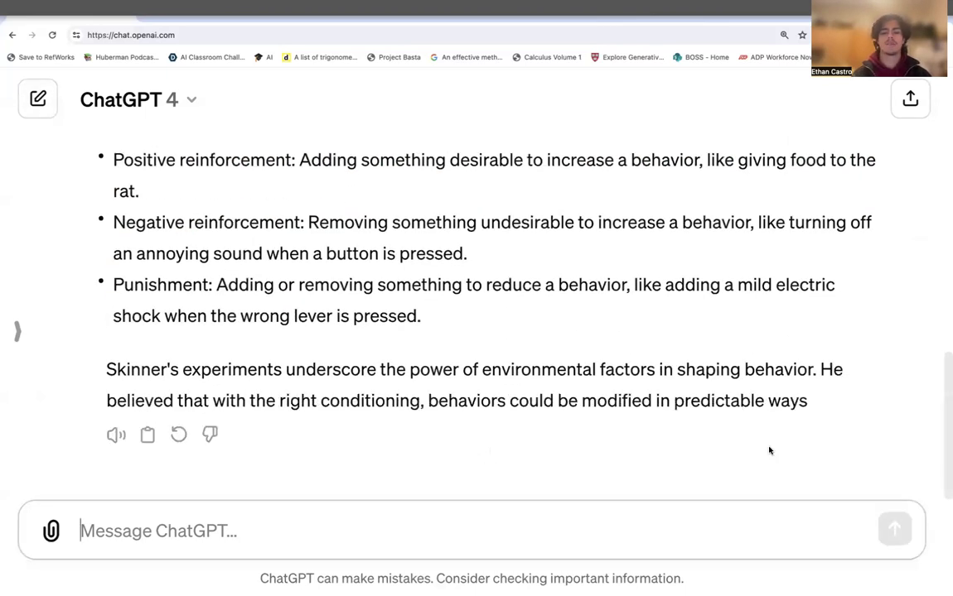
Step: Start a new chat and begin the prompt with "You are my Psych Professor. I haven't been in school for a while."
left_click(38, 99)
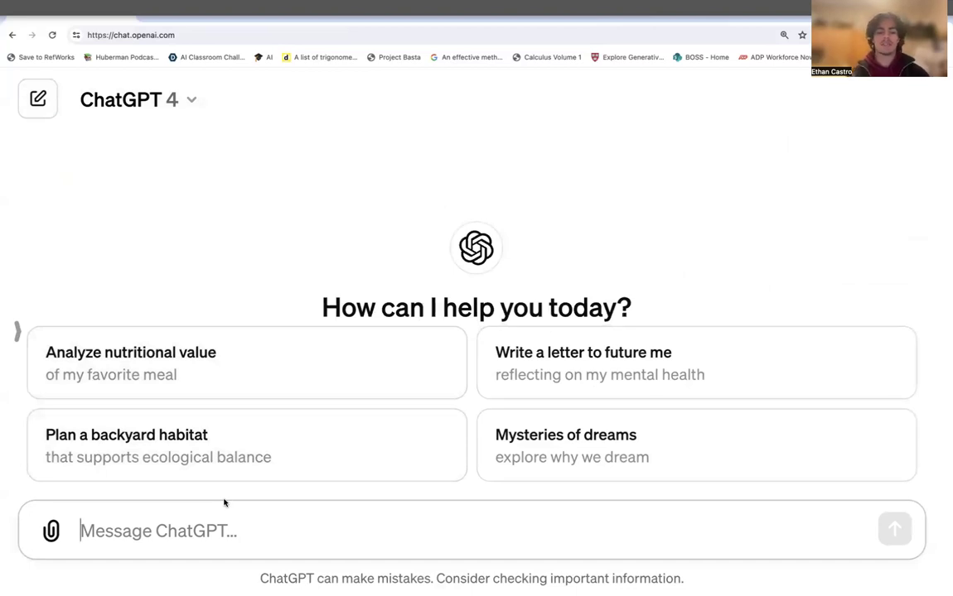
type("You are my ")
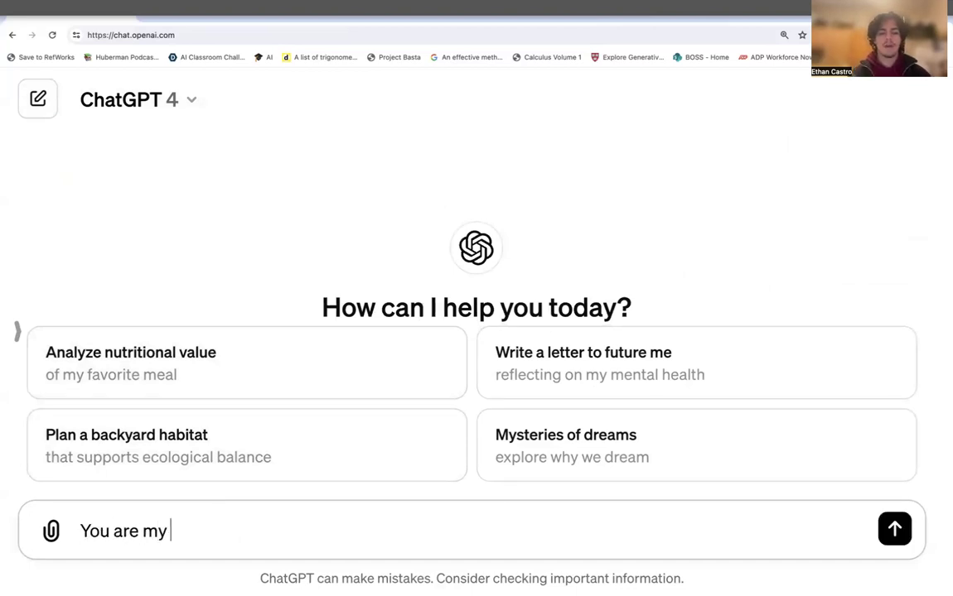
type("Psych Prf")
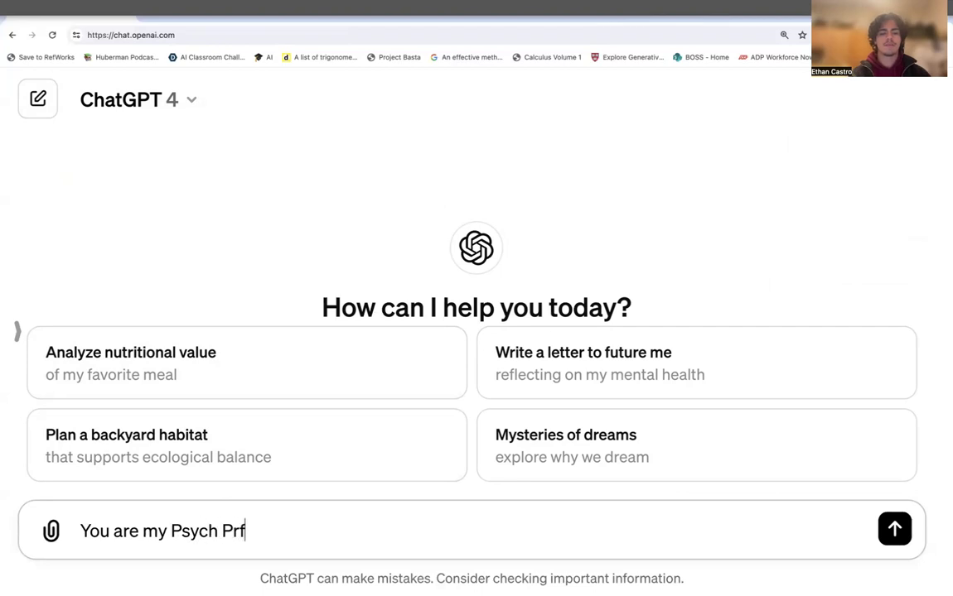
key("BackSpace")
type("ofessor. I haven't been in school for a while.")
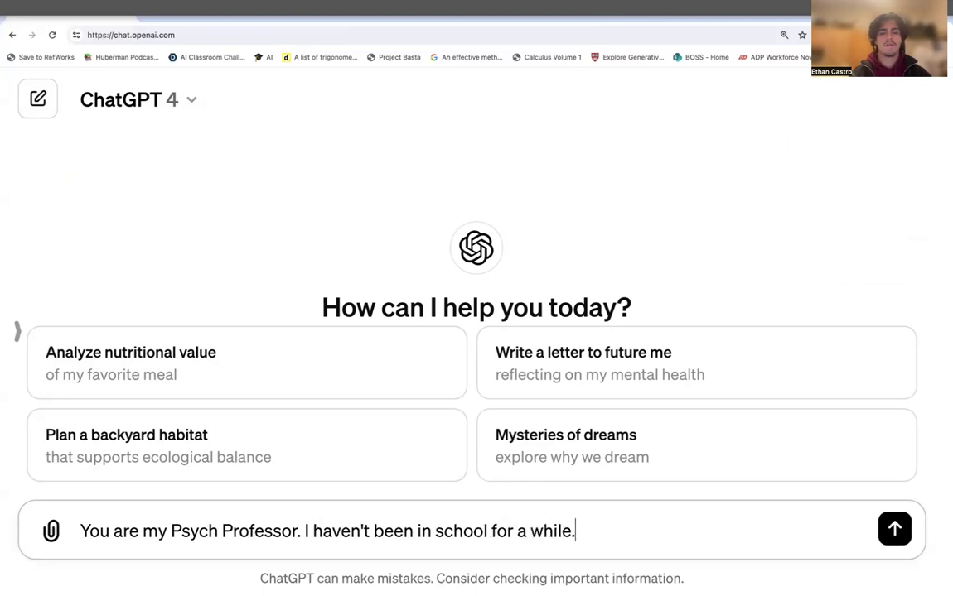
Step: Complete the prompt with "Can you explain to me BF Skinner's experiments? I don't understand, what an experiment really is." and send it
type(" Can you explain to me BF Skinner's expe")
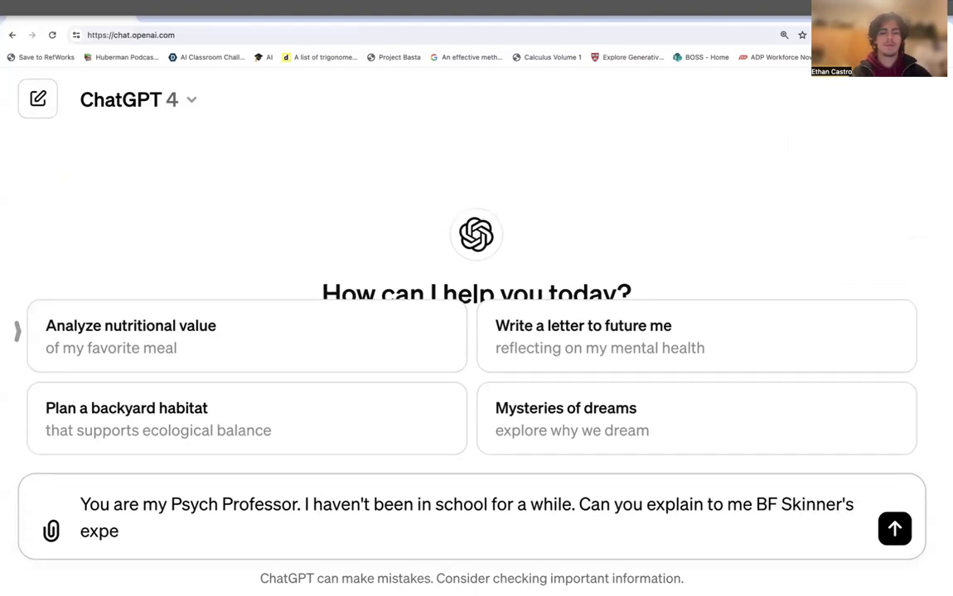
type("riments? I do ")
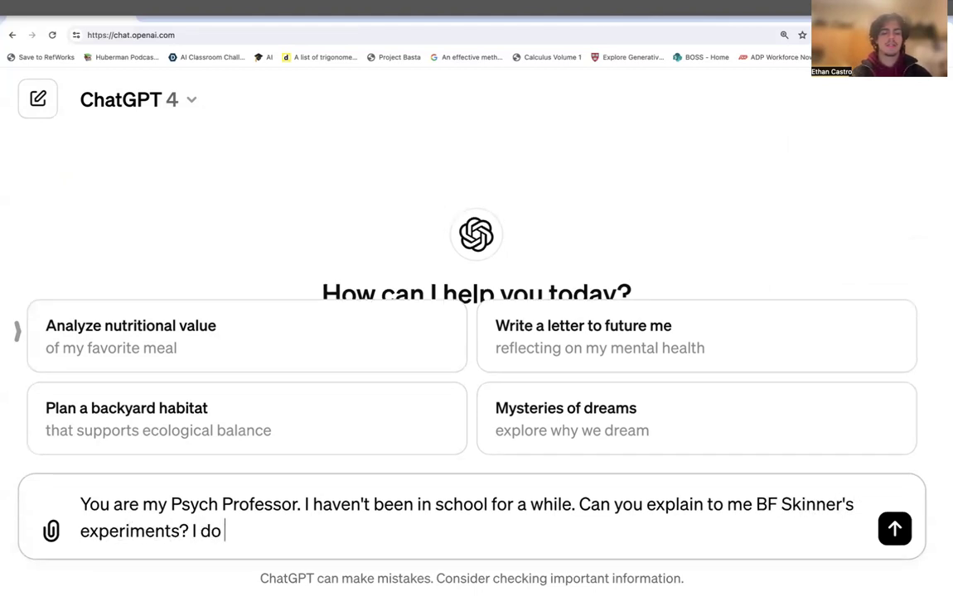
type("n't understand,")
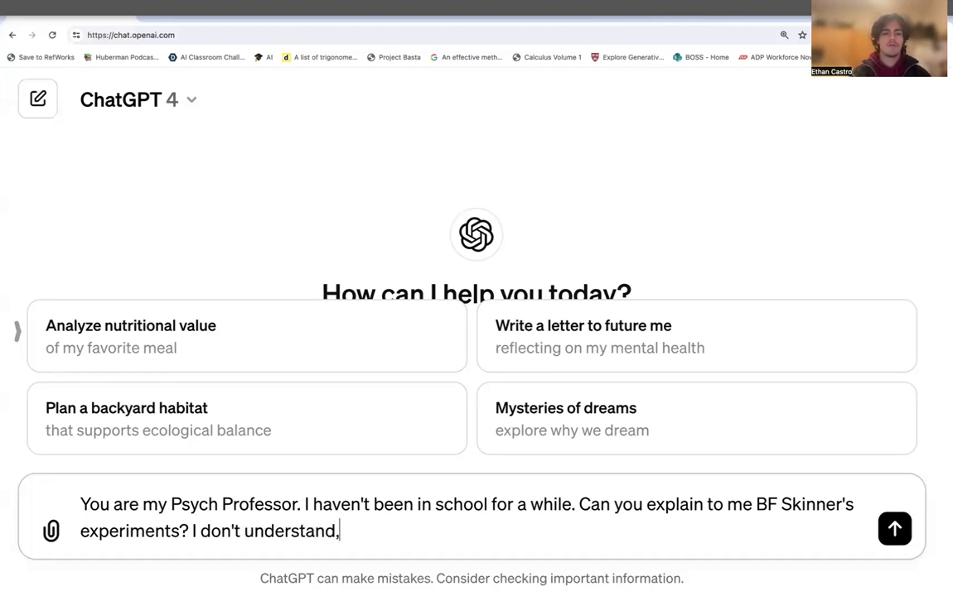
type(" what an expe")
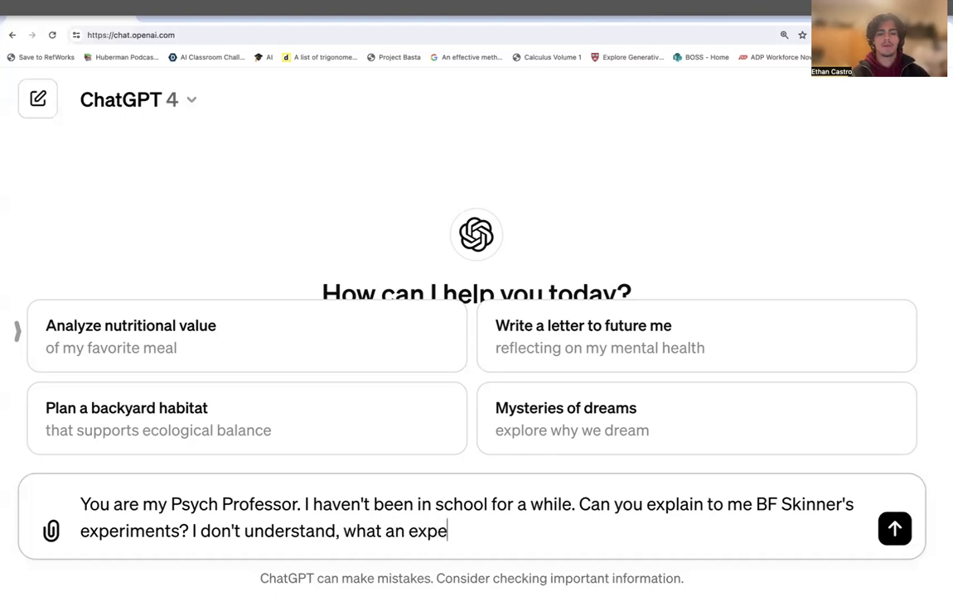
type("riment really is")
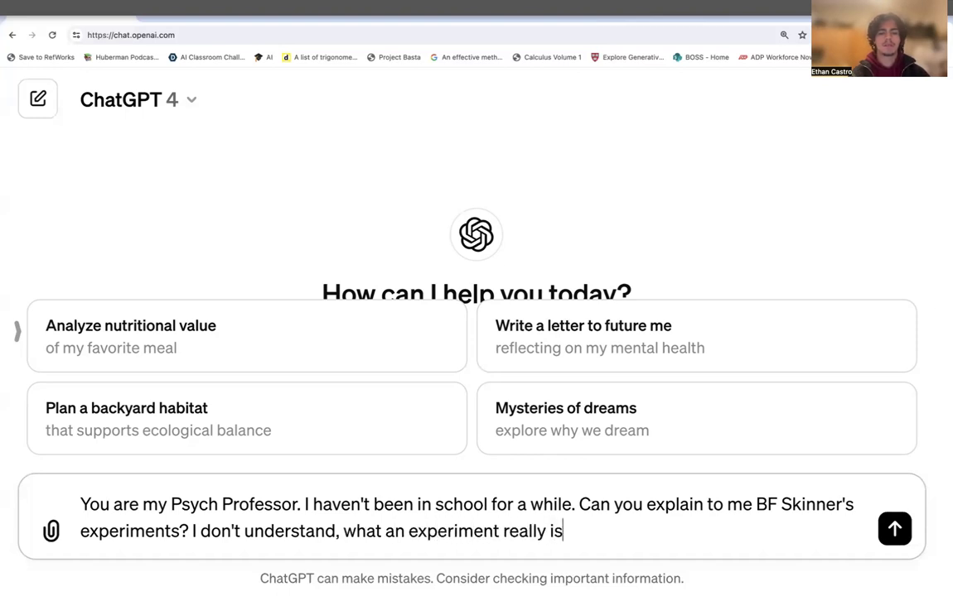
type(".")
key("Return")
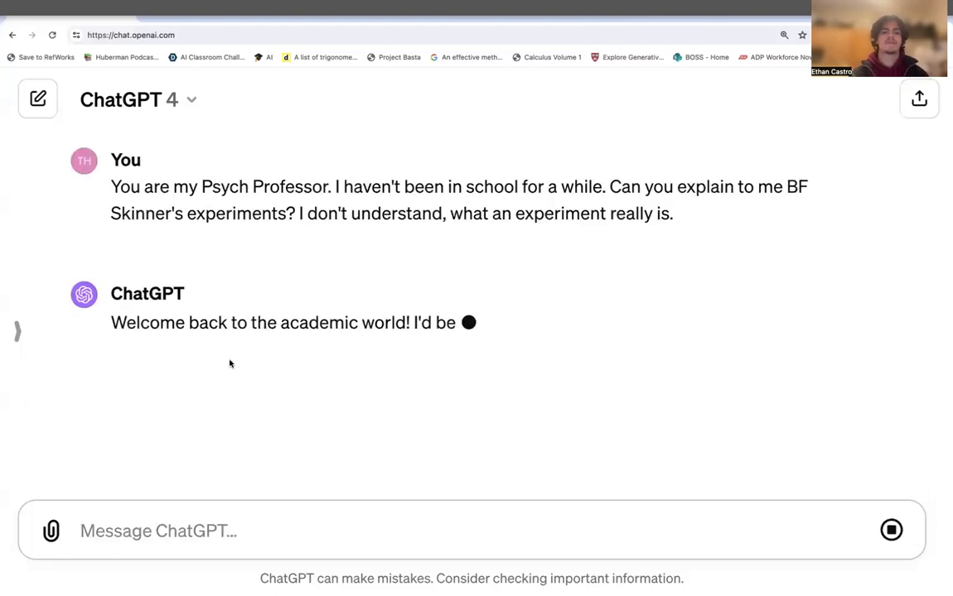
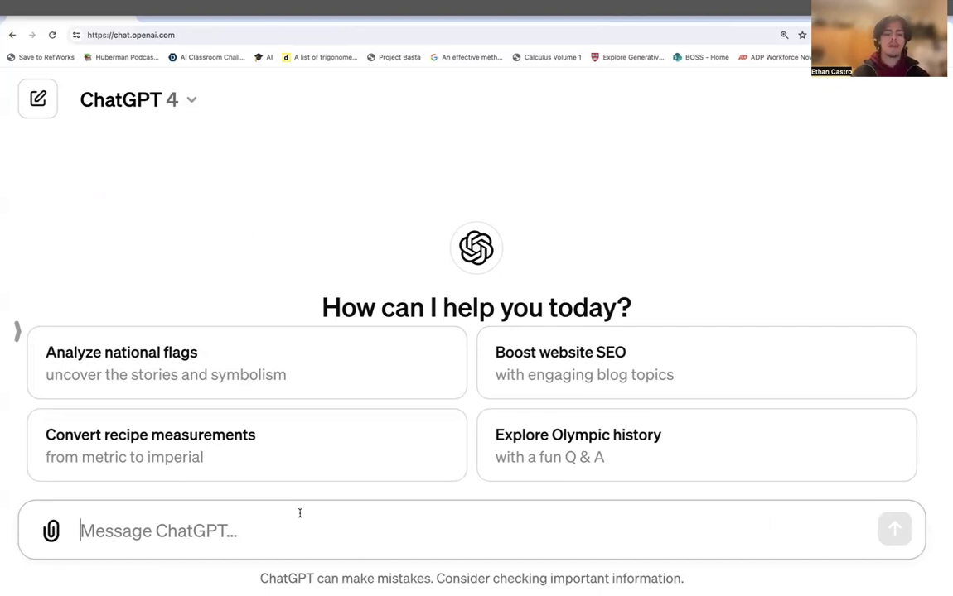
Step: Begin the prompt with "Hey, I am a teacher. I need help making lesson plans for geometry. I have some students who know"
type("Hey, I am a t")
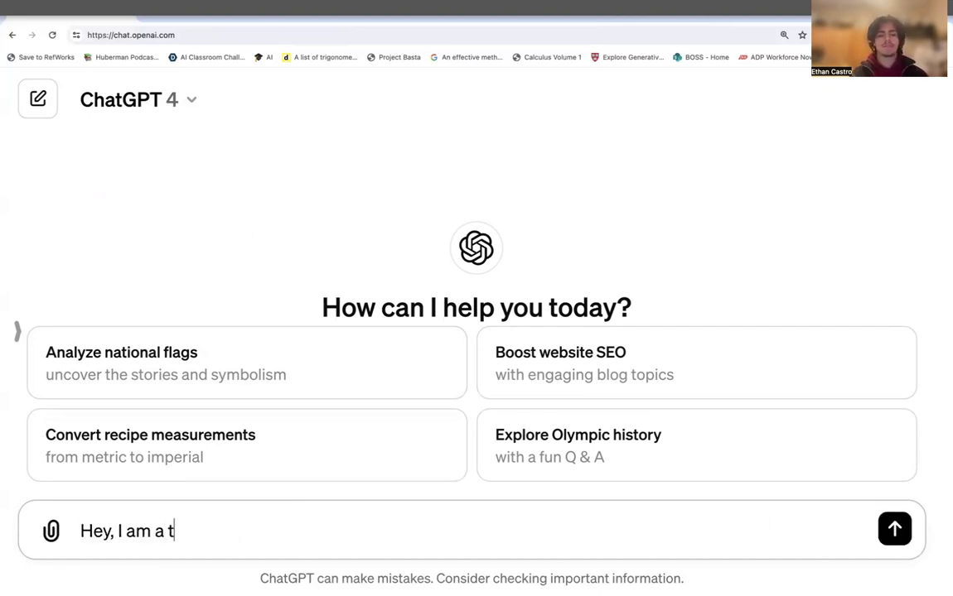
type("eacher.")
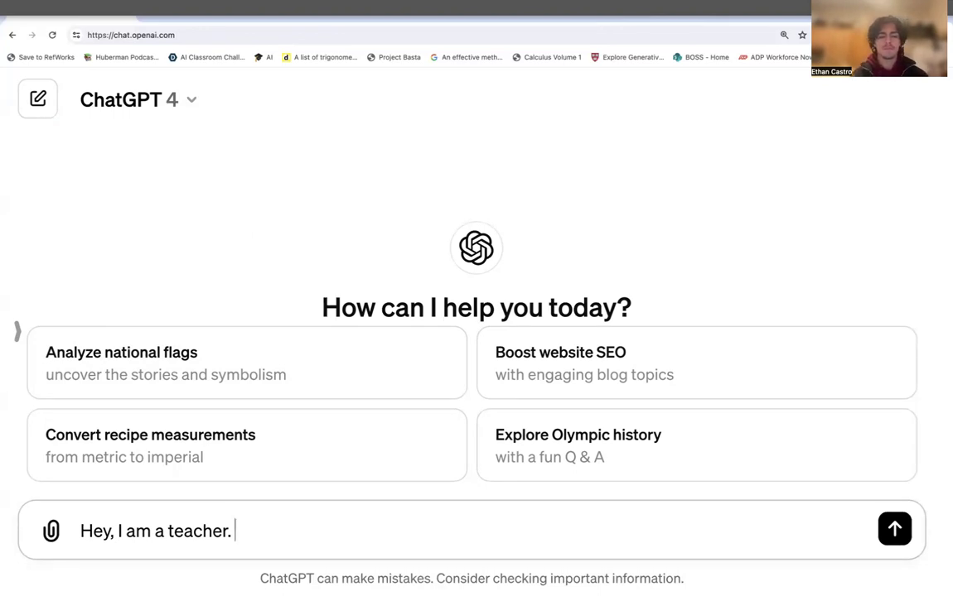
type("I nee")
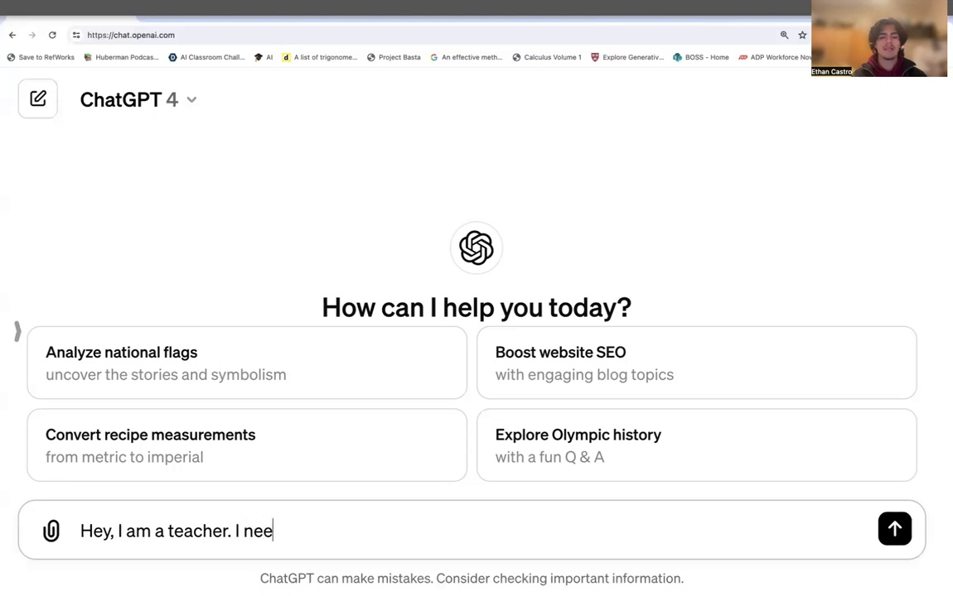
type("d help making lesson plans for geome")
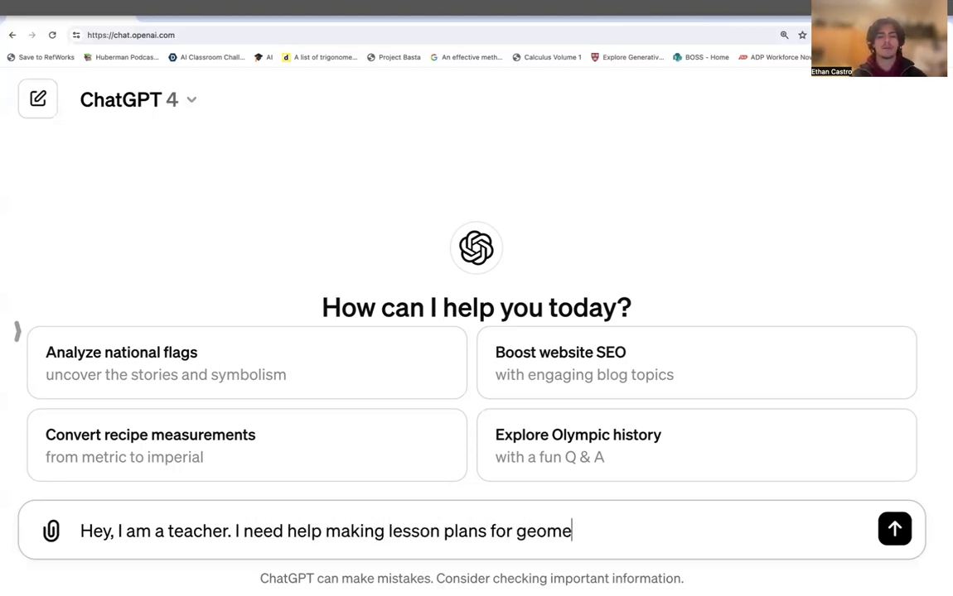
type("try. I have some studen")
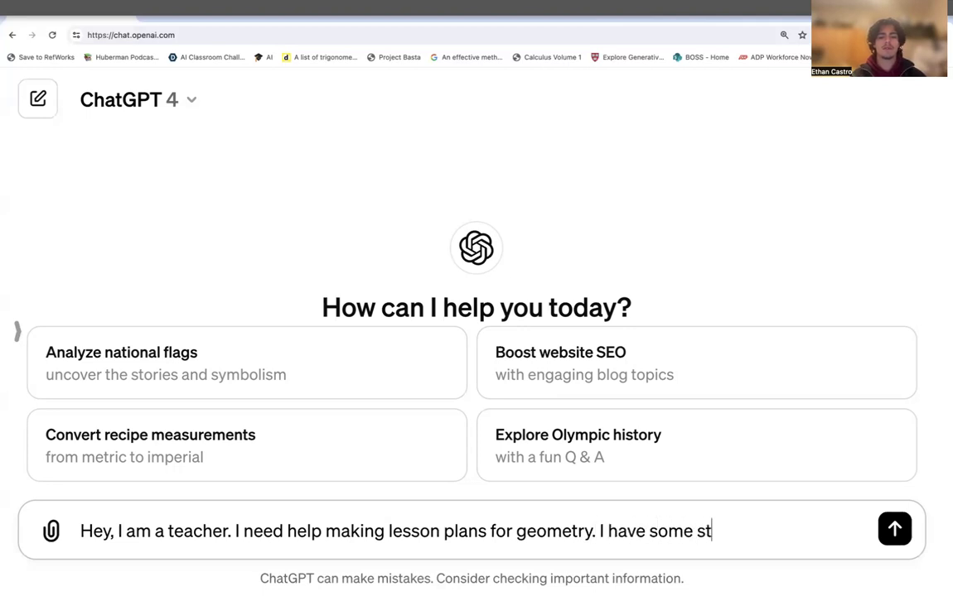
key("BackSpace")
type("esson plans for geometry. I have some students who know")
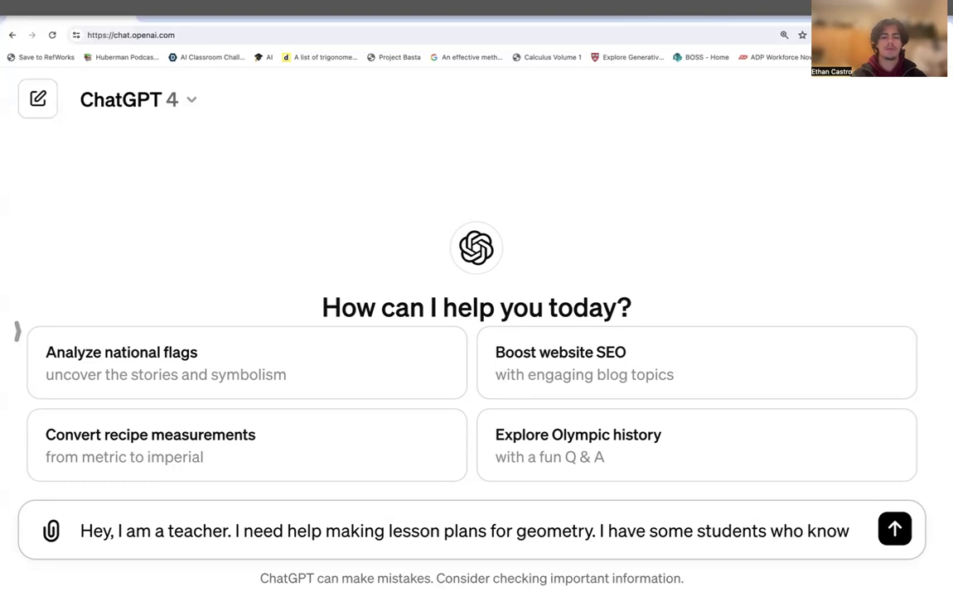
Step: Add "nearly everything, and some who barely know that a circle has 360 degrees. I need help, I don't have the energy to teach them." and send it
type(" nearly everything, and some wh")
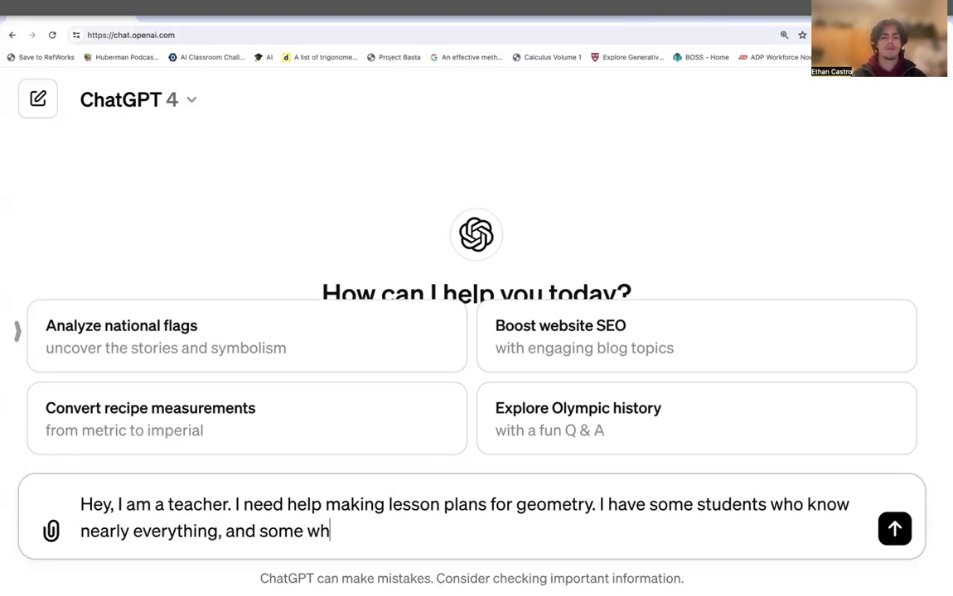
type("o barely know that a circle has")
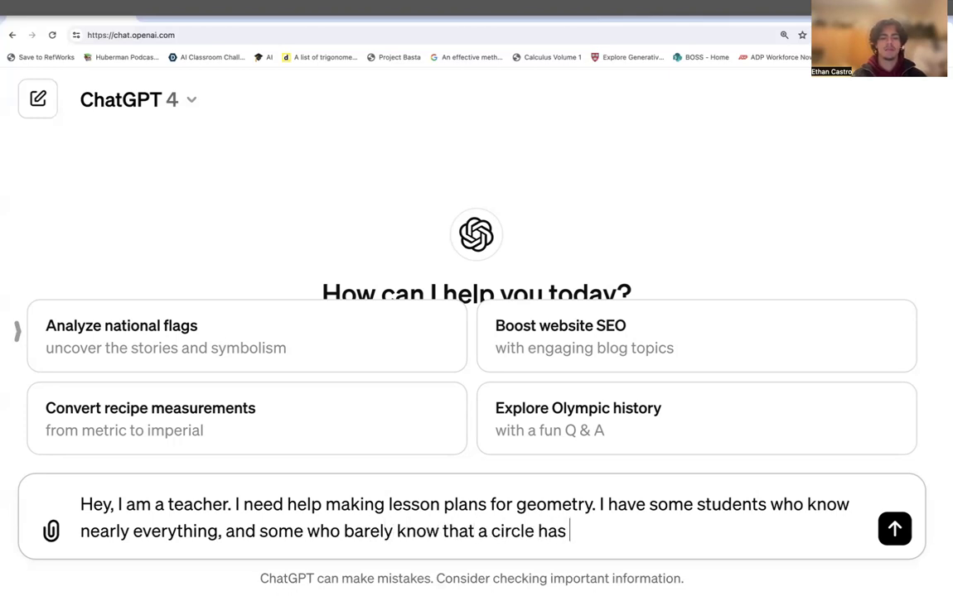
type(" 360 degrees. I need help, I don't have the ene")
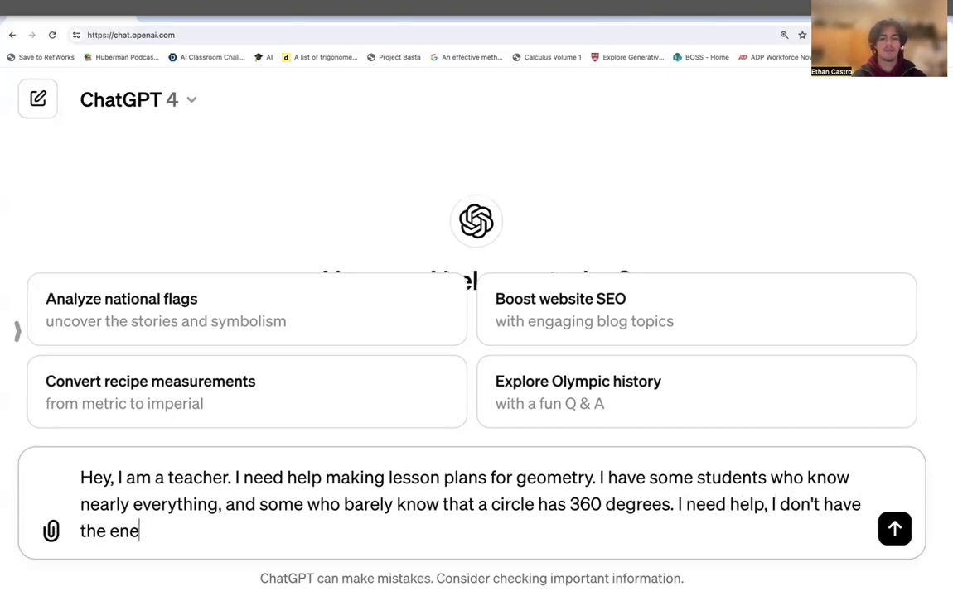
type("rgy to teach them.")
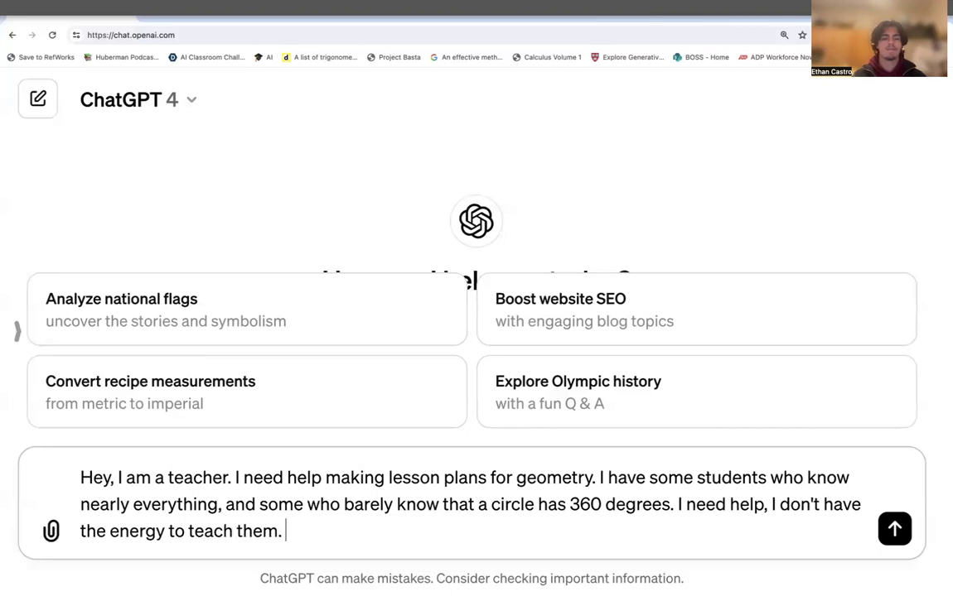
key("Return")
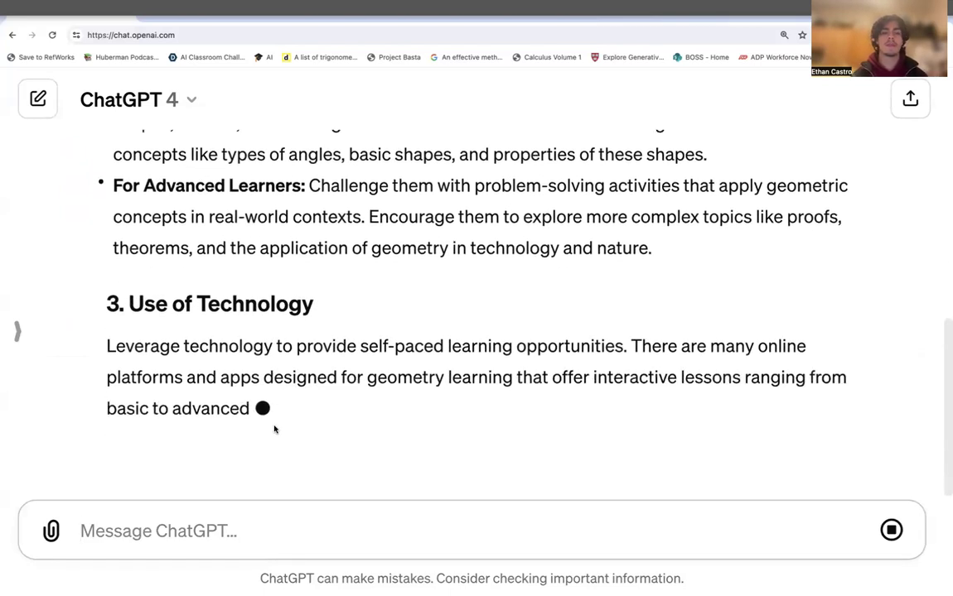
Step: Review the Differentiated Instruction advice for beginners and advanced learners in the response
scroll(238, 203, "up", 2)
left_click_drag(238, 203, 662, 204)
left_click(372, 265)
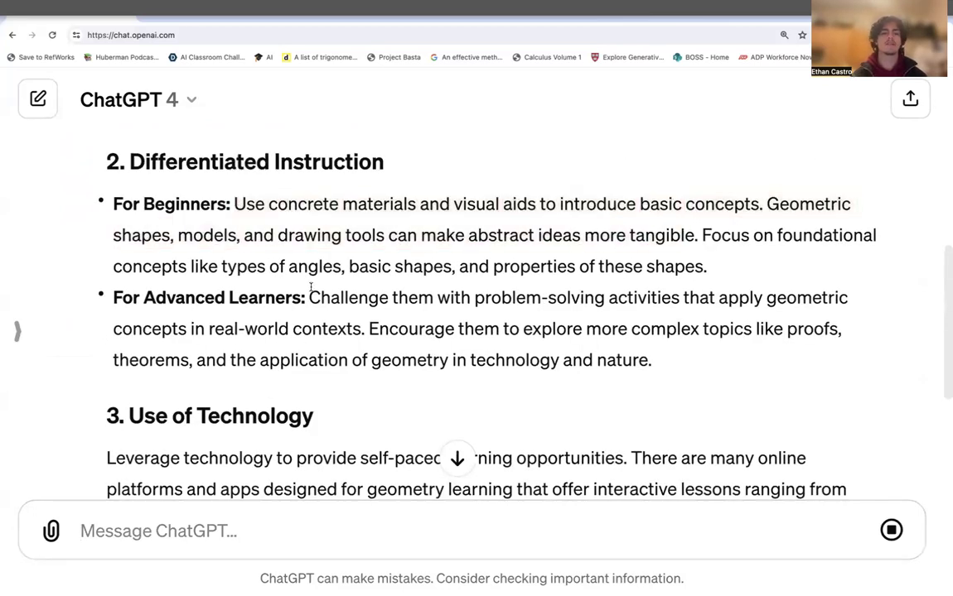
left_click_drag(314, 291, 599, 314)
left_click(599, 314)
scroll(342, 306, "down", 5)
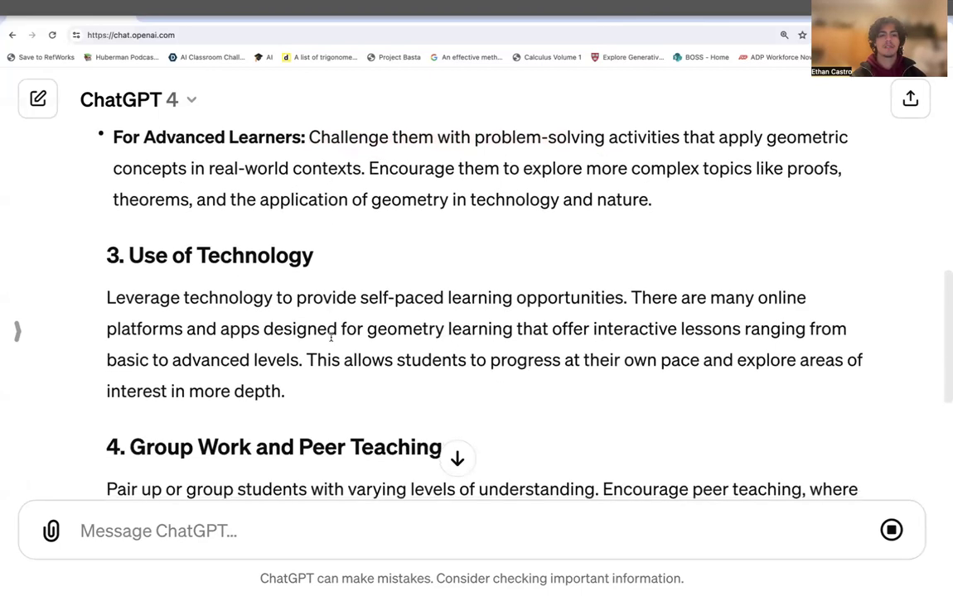
Step: Examine the Use of Technology paragraph on self-paced geometry learning, highlighting its text while reading
triple_click(342, 306)
double_click(364, 334)
double_click(343, 280)
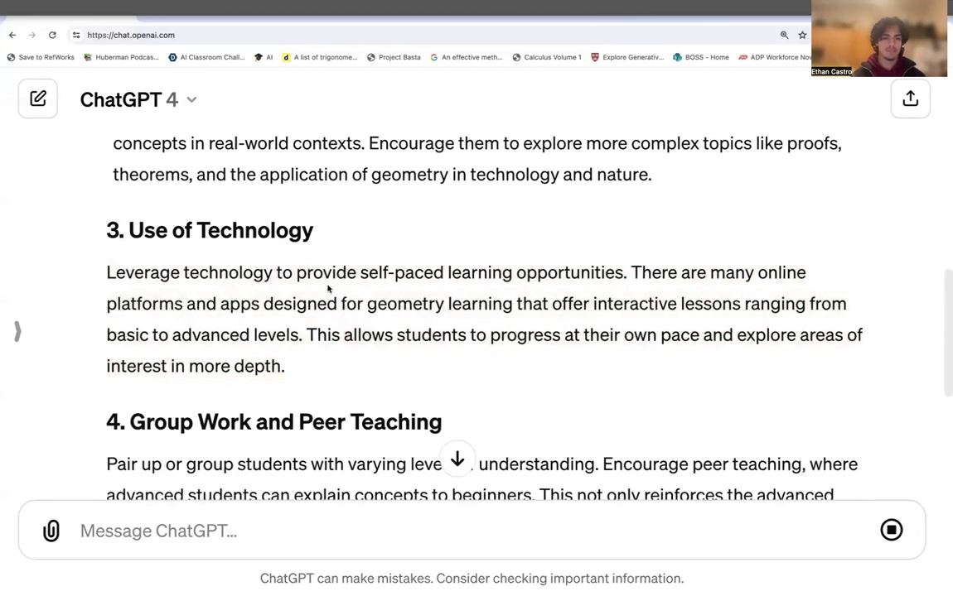
triple_click(485, 277)
double_click(480, 275)
triple_click(485, 282)
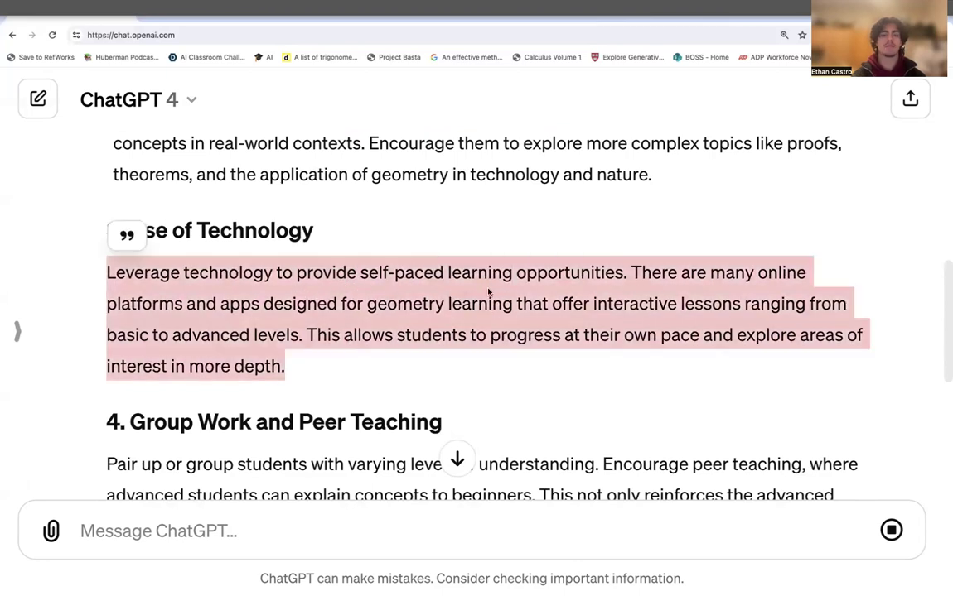
double_click(488, 292)
triple_click(493, 303)
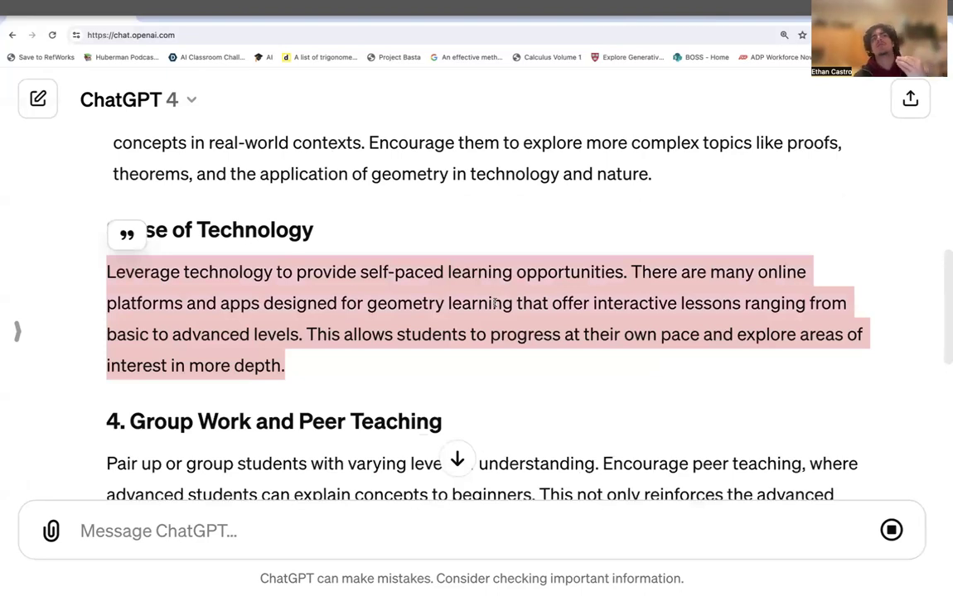
left_click(494, 304)
Step: Skim the remaining lesson-plan sections and stop generating the response
scroll(487, 306, "down", 2)
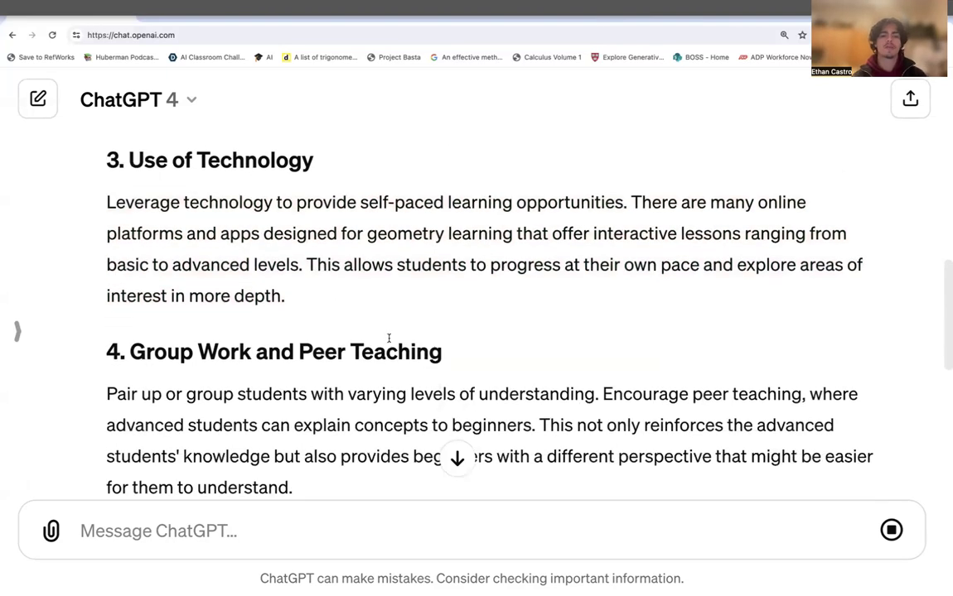
scroll(388, 338, "down", 10)
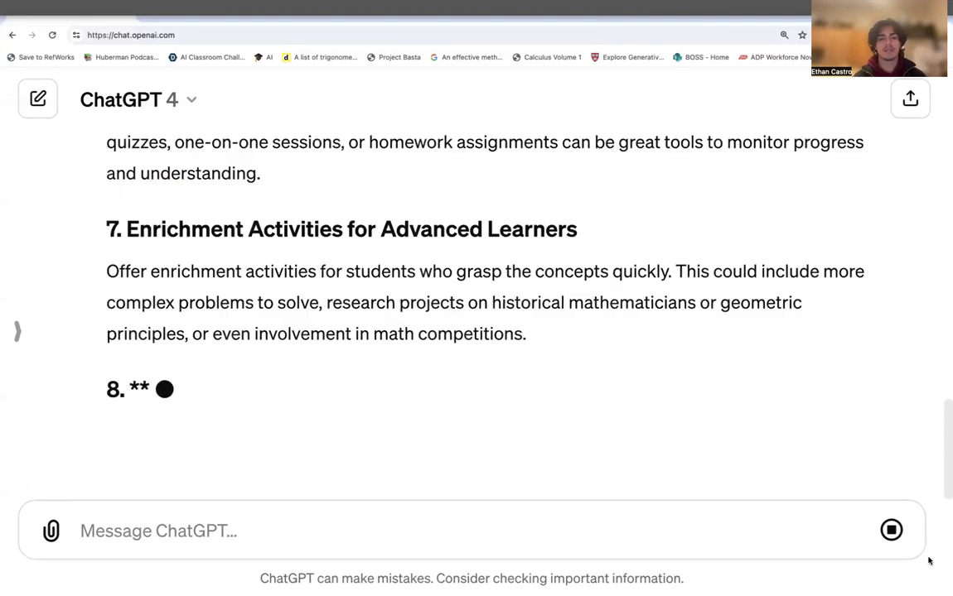
left_click(891, 530)
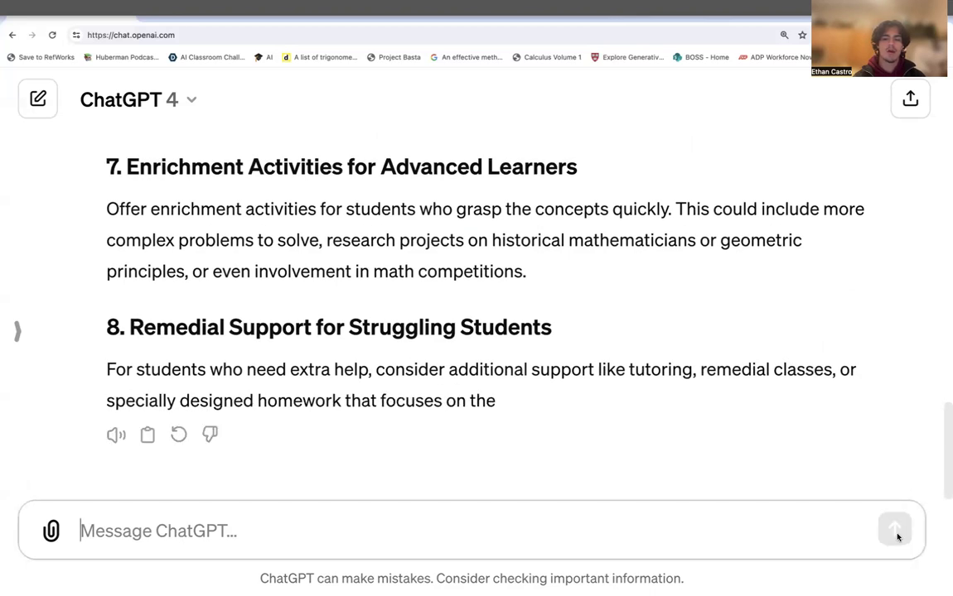
Step: In a new chat, write "Hey, I have to write a paper. I don't need you to write it, but I don't know where to start. I think"
left_click(33, 93)
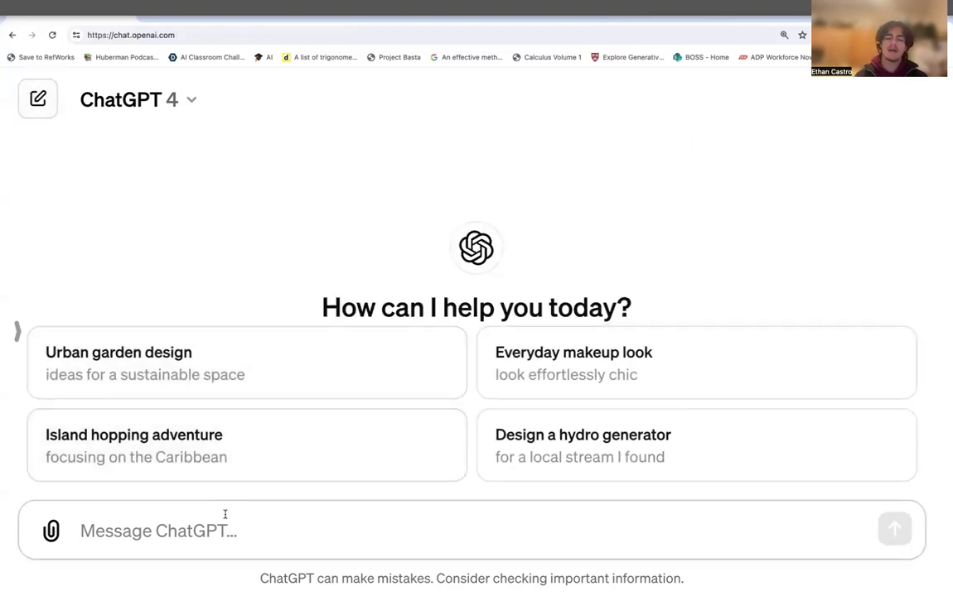
type("Hey, I")
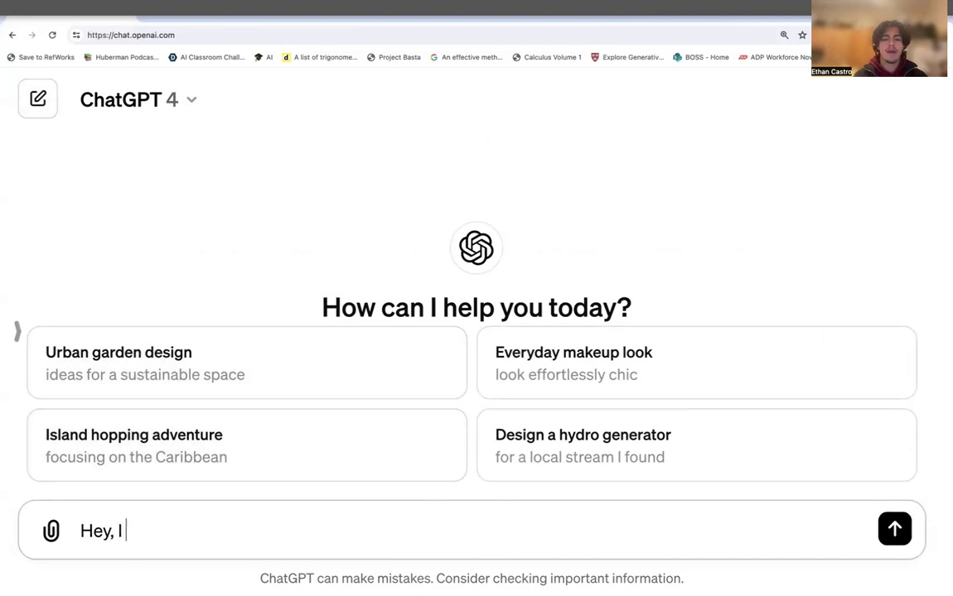
type(" have to write a paper. I don't need yo")
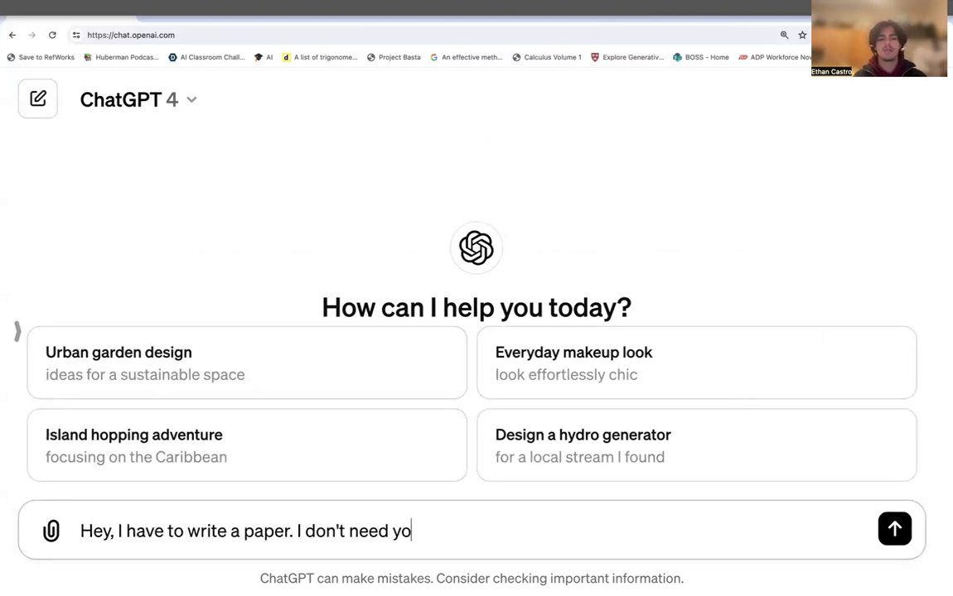
type("u to write it, but I odo")
key("BackSpace")
key("BackSpace")
key("BackSpace")
type("don't know where")
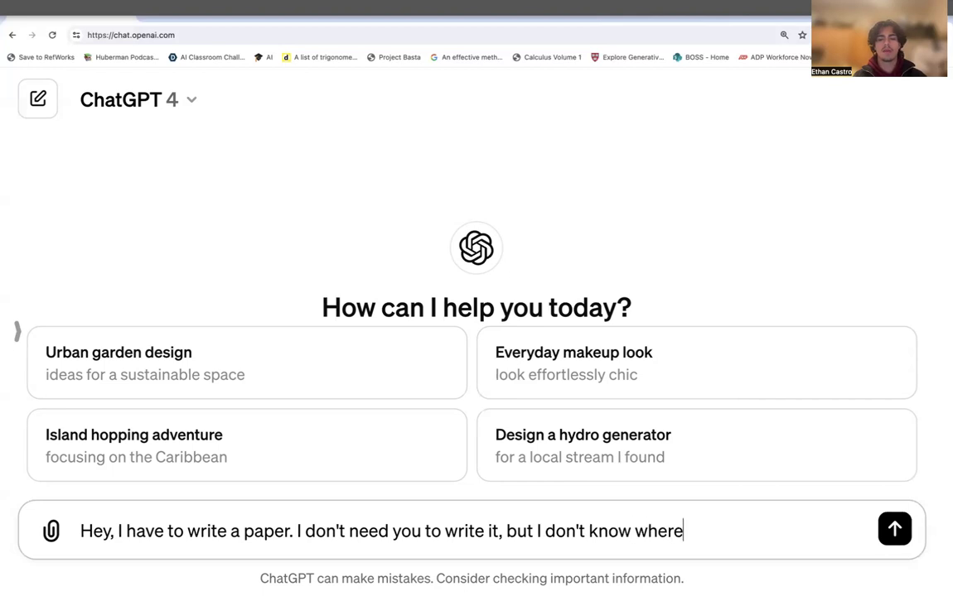
type(" to start. I think")
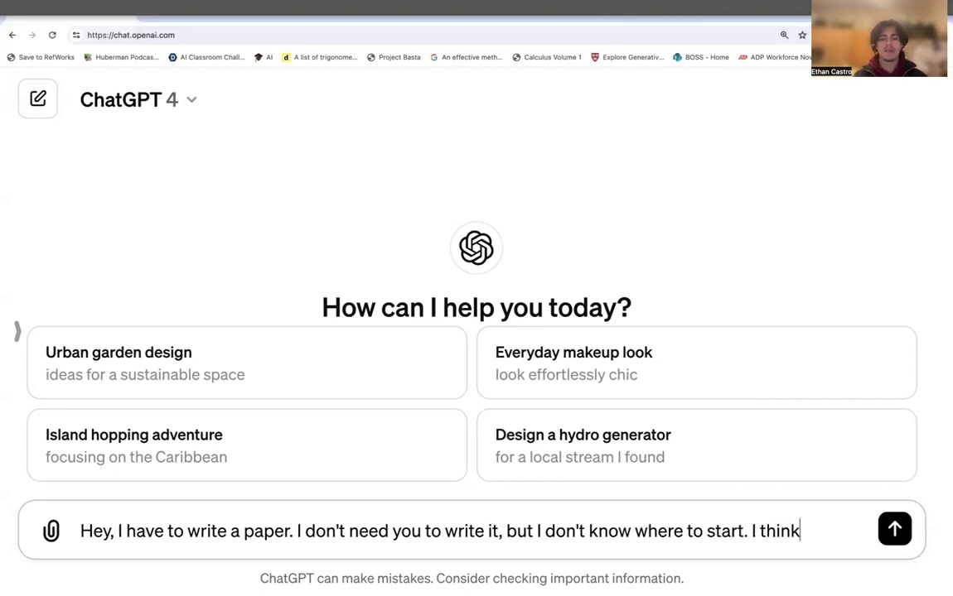
Step: Continue the prompt with the topic "homelessness is a really big deal, and I want to provide some"
type(" homelessness is a re")
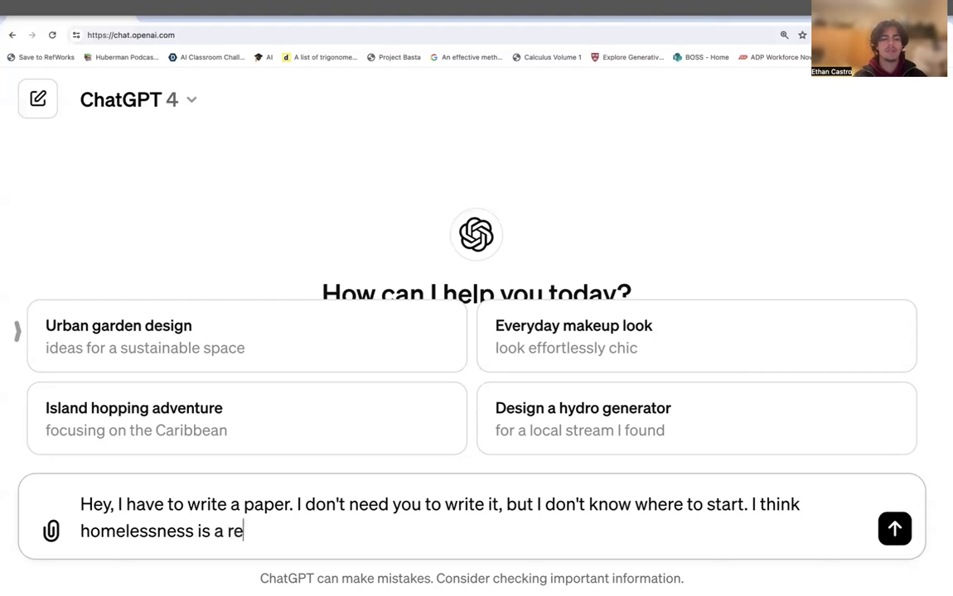
type("ally big deal,a nd")
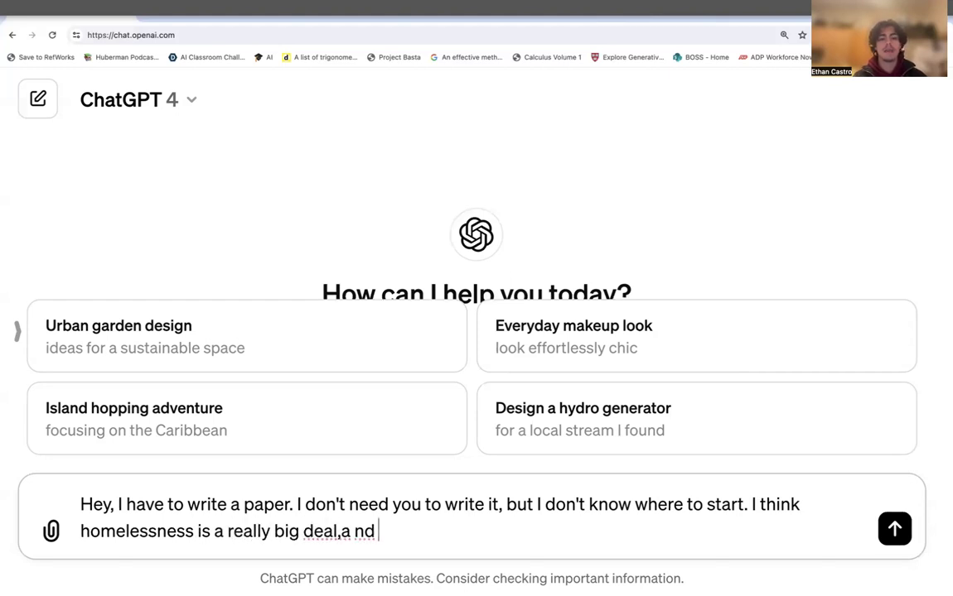
key("BackSpace")
type("and I want to provide some so")
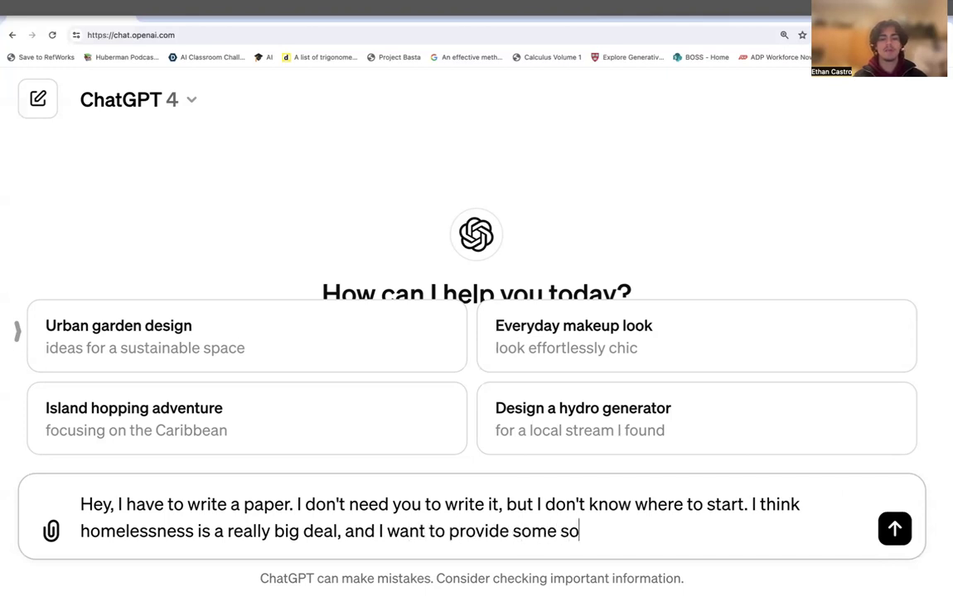
Step: Add "solutions. But I don't know who to reference, or how to start. Can you help me? Maybe an outline?" and send the prompt
type("lutions. But I don't knkw")
key("BackSpace")
key("BackSpace")
type("ow who to refernece")
key("BackSpace")
key("BackSpace")
key("BackSpace")
key("BackSpace")
type("ence, or how t")
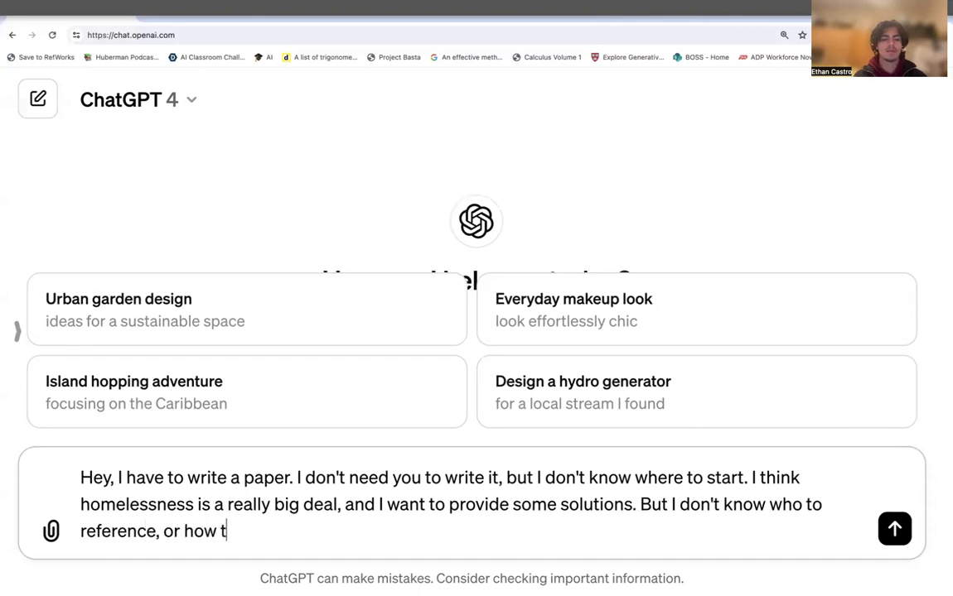
type("o start. Can you help me")
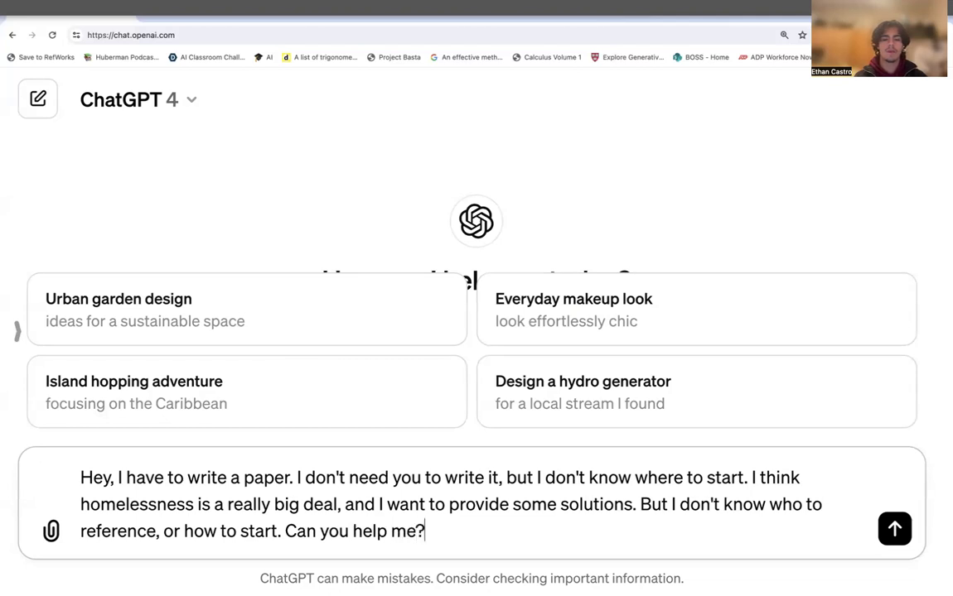
type("? Maybe an outline?")
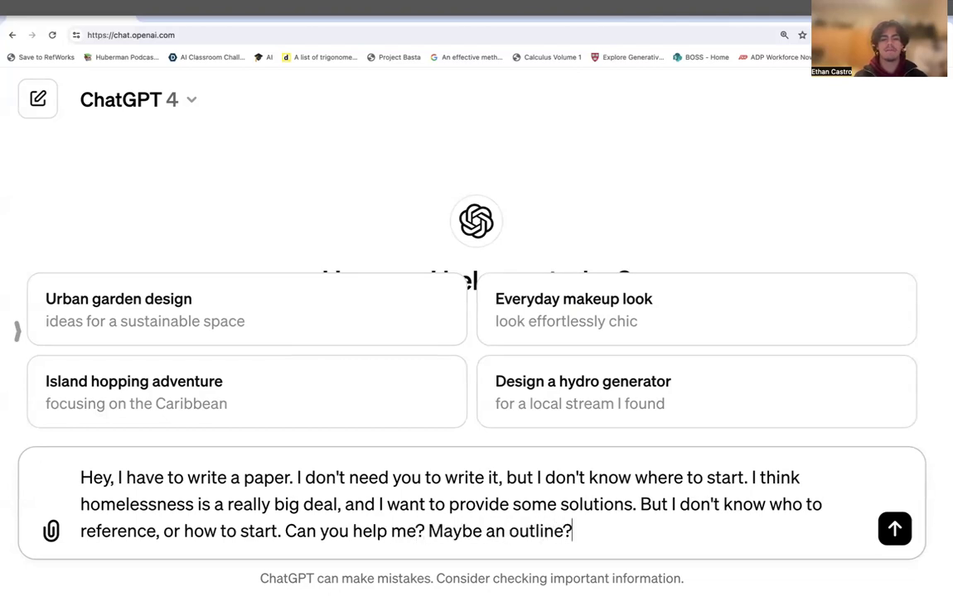
key("Return")
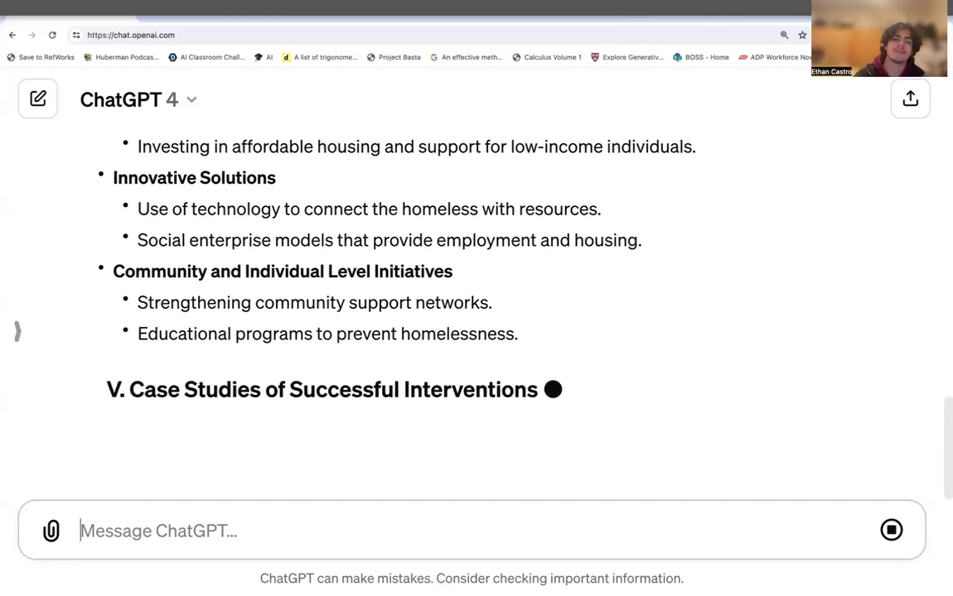
Step: Stop generating the outline and send the follow-up "This is great. Can you write it in Spanish"
left_click(898, 527)
type("This is great. Can you write it in Spanish")
key("Return")
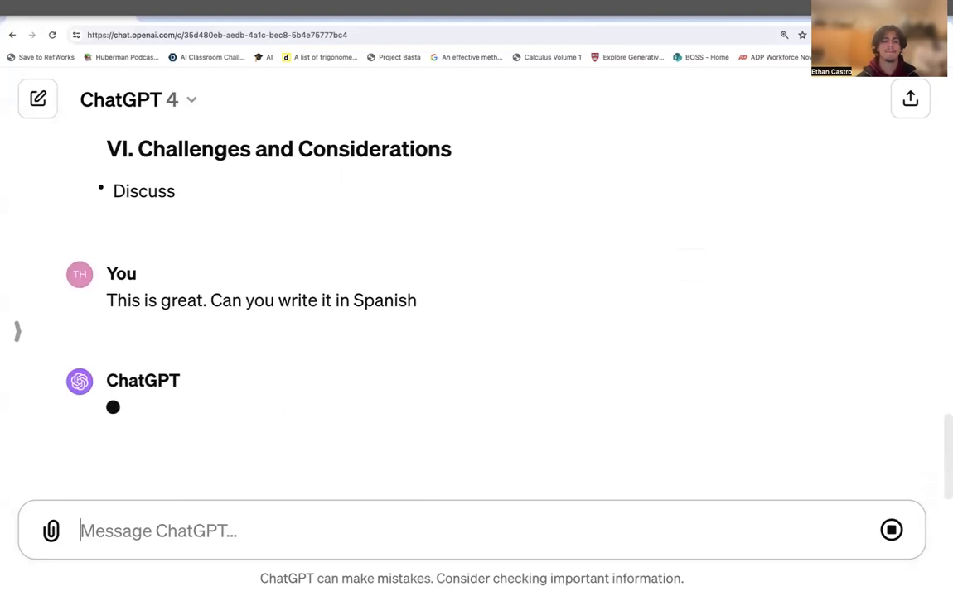